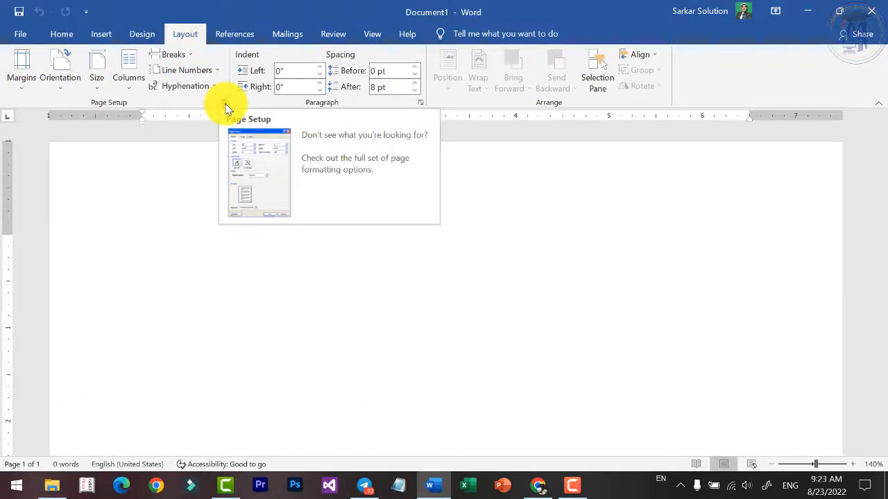
# Examine the Margins, Paper and Layout settings of the page setup, then accept them
pyautogui.click(224, 103)
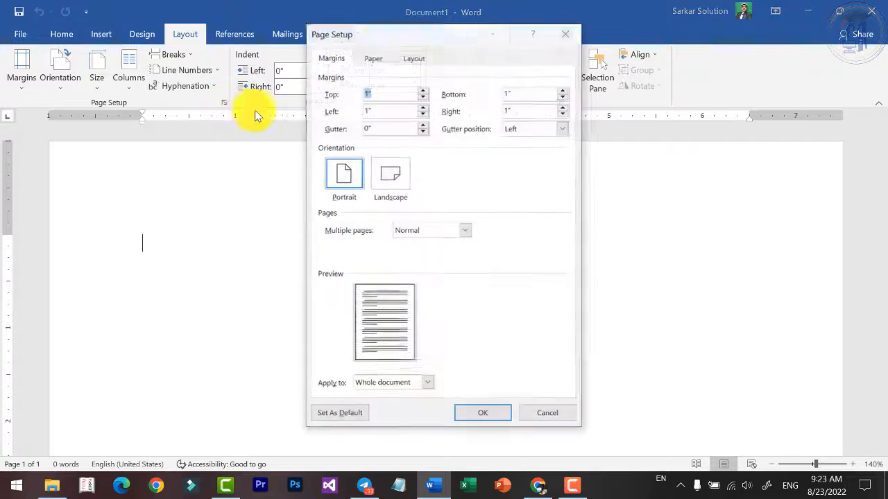
pyautogui.click(372, 60)
pyautogui.click(330, 58)
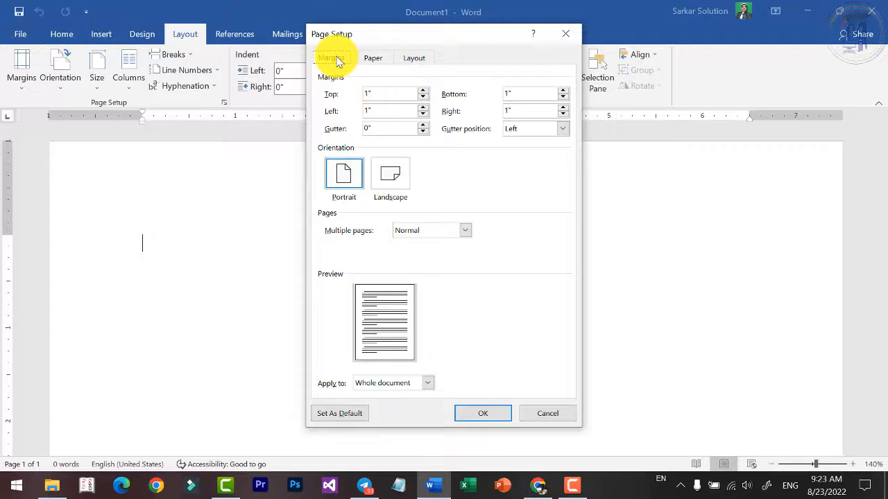
pyautogui.click(373, 60)
pyautogui.click(411, 60)
pyautogui.click(368, 59)
pyautogui.click(333, 59)
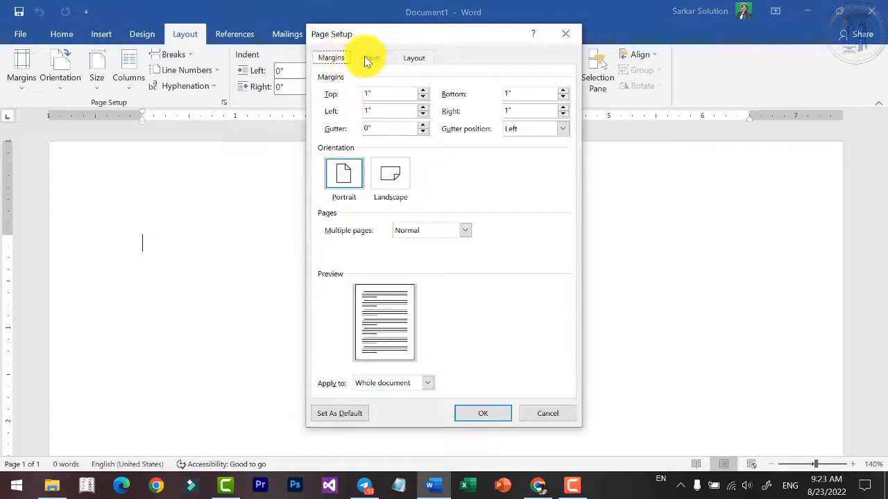
pyautogui.click(410, 59)
pyautogui.click(368, 59)
pyautogui.click(336, 59)
pyautogui.click(410, 59)
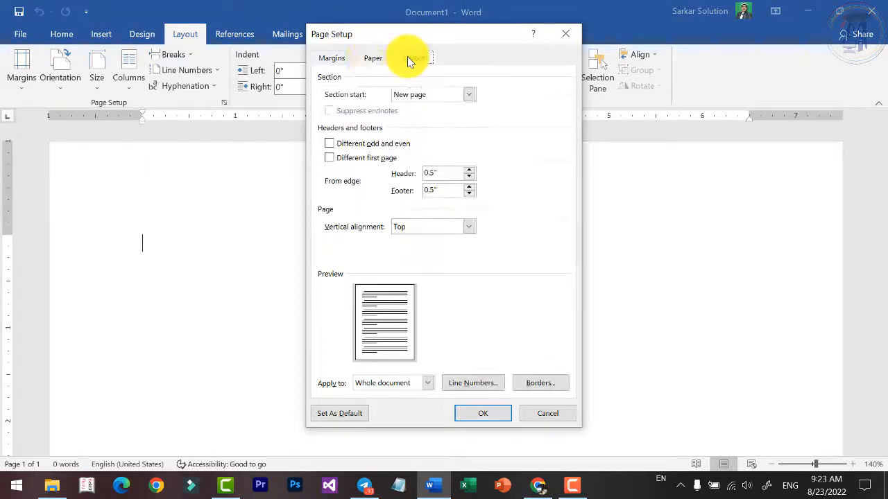
pyautogui.click(341, 59)
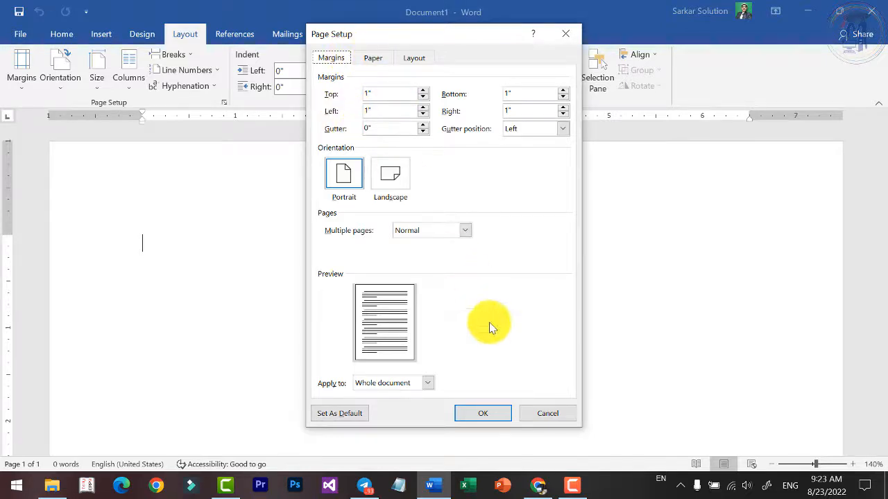
pyautogui.click(501, 414)
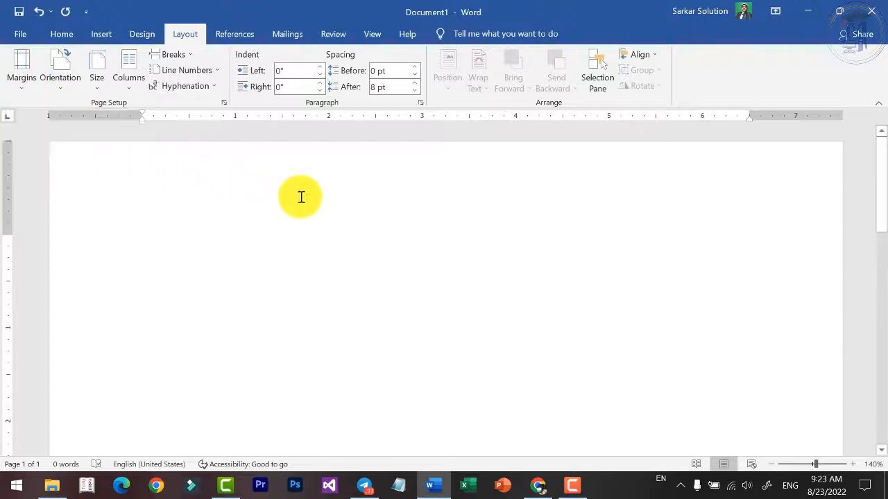
# Generate sample paragraphs on the blank page with =rand()
pyautogui.write('=r')
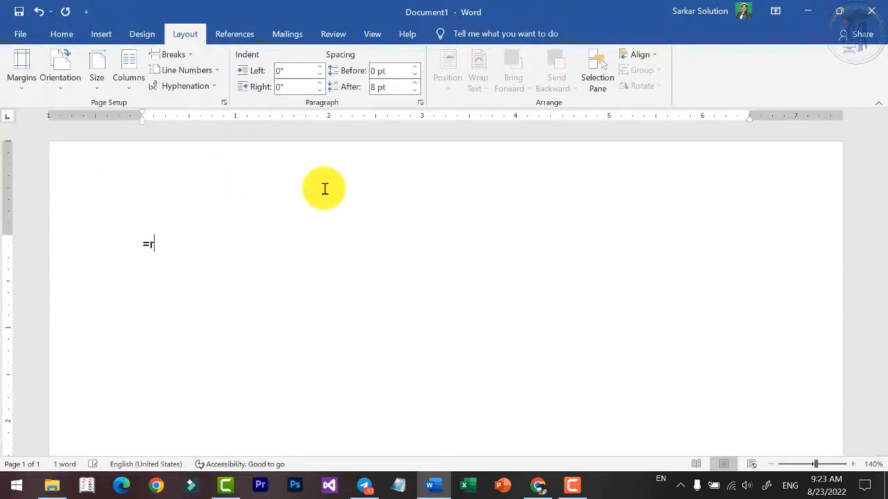
pyautogui.write('and()')
pyautogui.press('Return')
# Copy all of the sample text and paste it six times at the end of the document
pyautogui.hotkey('ctrl', 'a')
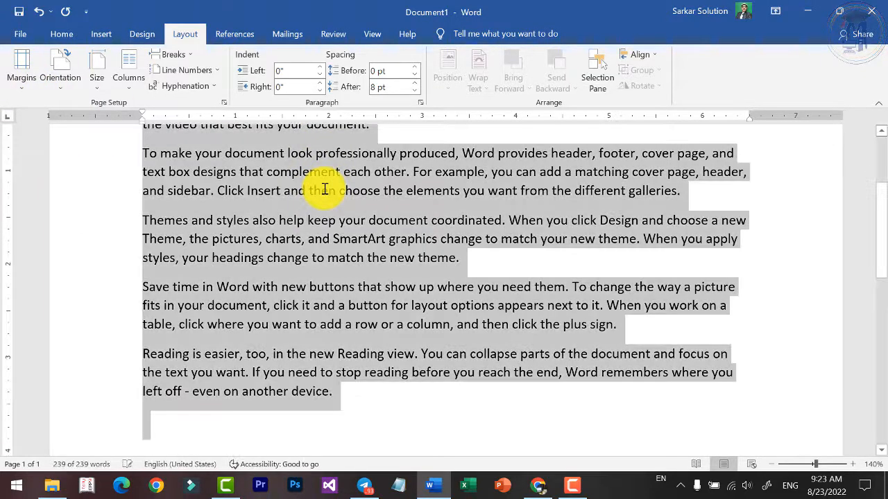
pyautogui.press('Right')
pyautogui.scroll(1, 325, 188)
pyautogui.hotkey('ctrl', 'v')
pyautogui.hotkey('ctrl', 'v')
pyautogui.hotkey('ctrl', 'v')
pyautogui.hotkey('ctrl', 'v')
pyautogui.hotkey('ctrl', 'v')
pyautogui.hotkey('ctrl', 'v')
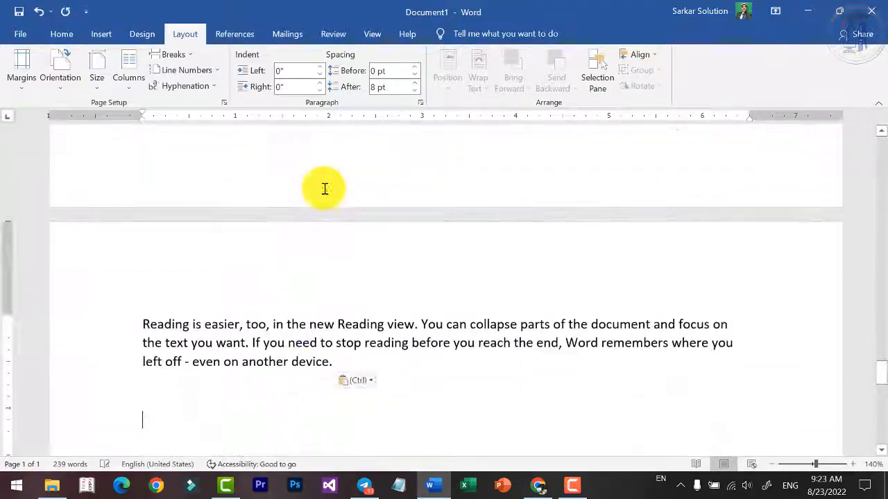
# Review the pasted text page by page from the start of the document, with the zoom at 110%
pyautogui.moveTo(883, 330); pyautogui.dragTo(876, 154)
pyautogui.scroll(-5, 526, 192)
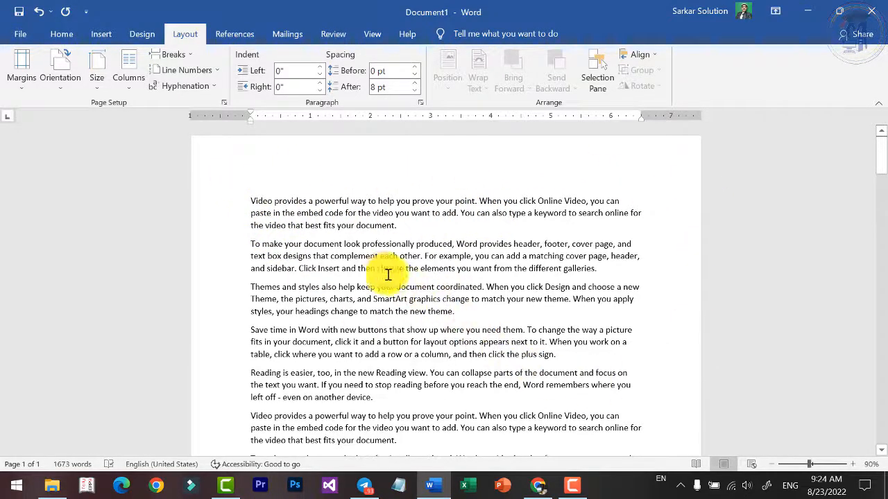
pyautogui.scroll(-5, 407, 242)
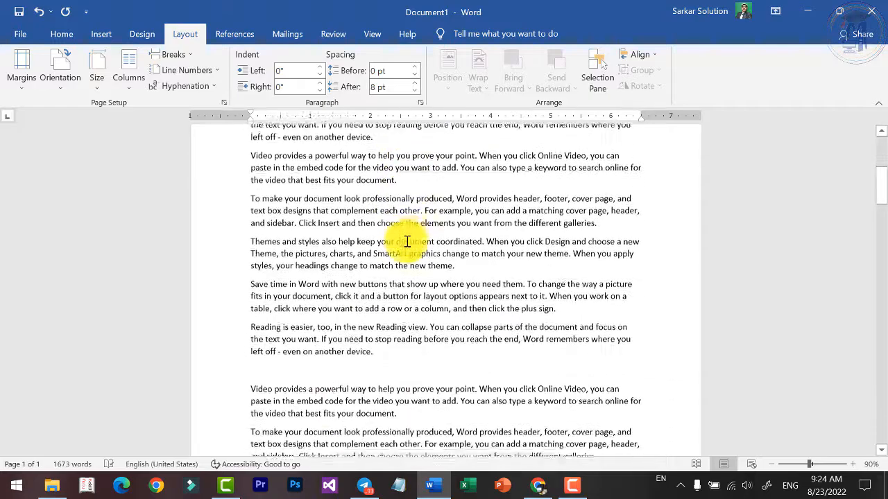
pyautogui.scroll(10, 407, 243)
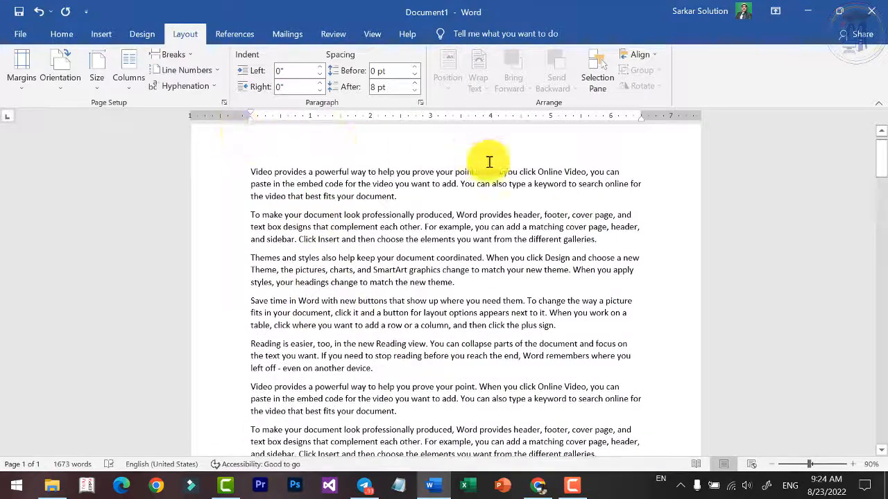
pyautogui.scroll(1, 389, 138)
pyautogui.scroll(-3, 322, 182)
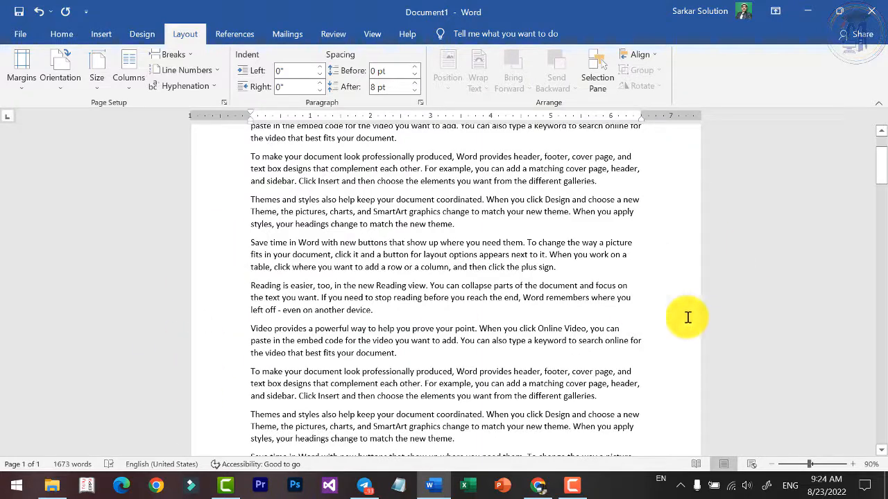
pyautogui.scroll(-2, 683, 349)
pyautogui.scroll(-9, 587, 357)
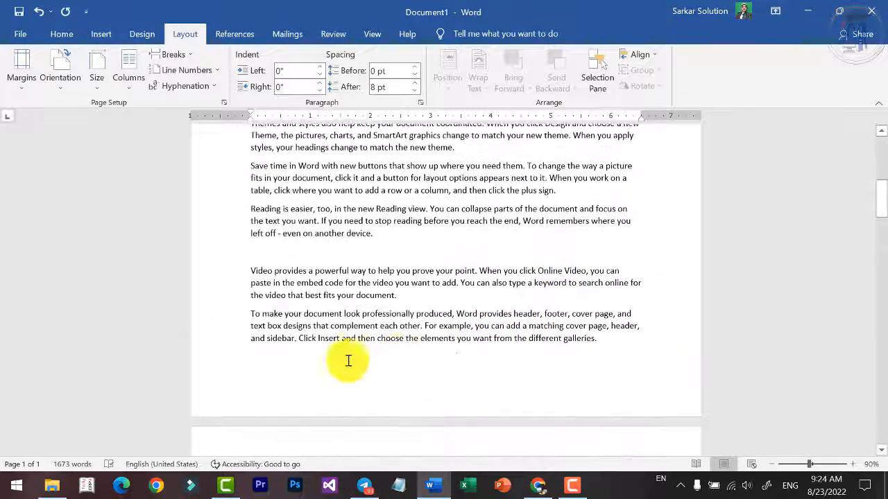
pyautogui.scroll(-10, 469, 345)
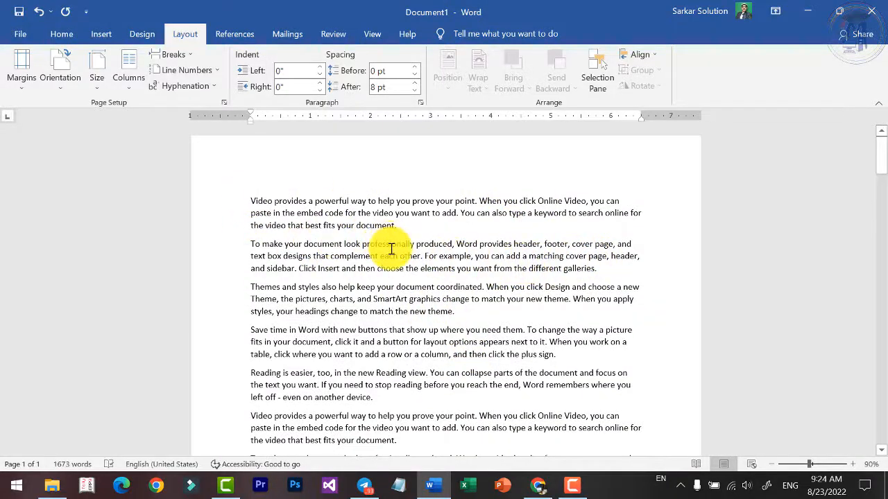
pyautogui.keyDown('ctrl'); pyautogui.scroll(2, 409, 274); pyautogui.keyUp('ctrl')
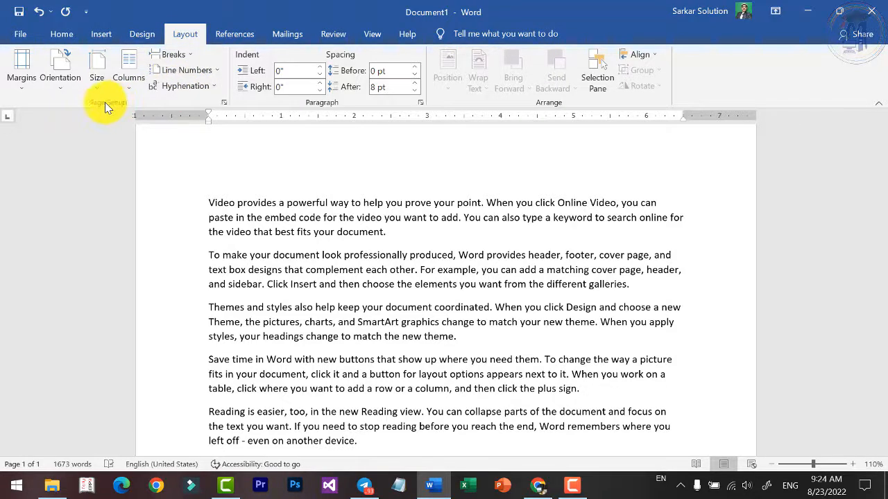
# Apply the Wide margin preset, with 2" left and right, and check its effect on the pages
pyautogui.click(21, 95)
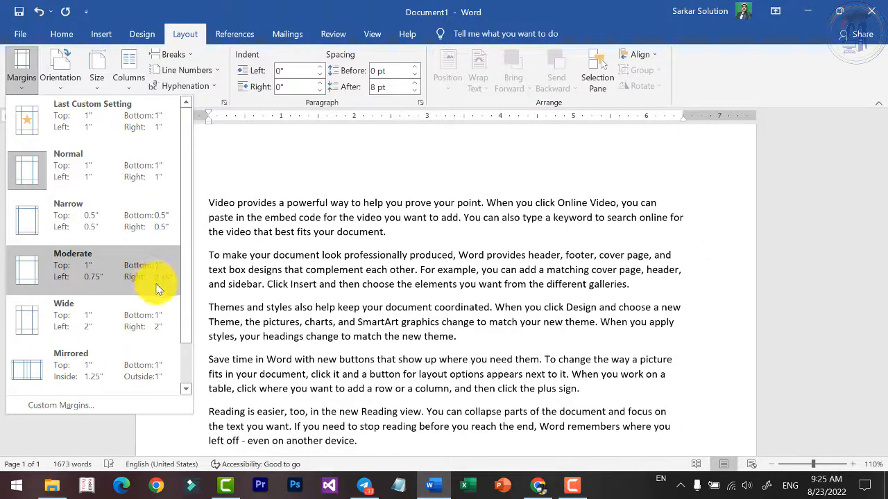
pyautogui.click(82, 323)
pyautogui.scroll(-8, 293, 252)
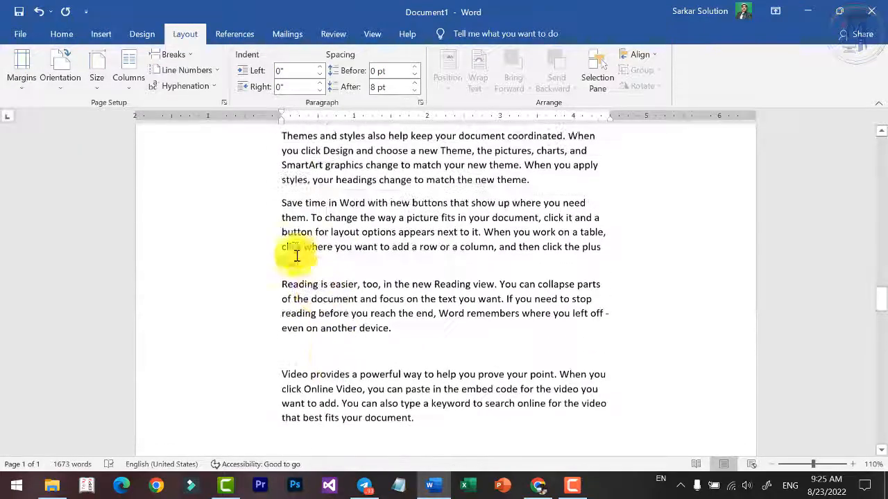
pyautogui.scroll(5, 553, 295)
pyautogui.hotkey('ctrl', 'Return')
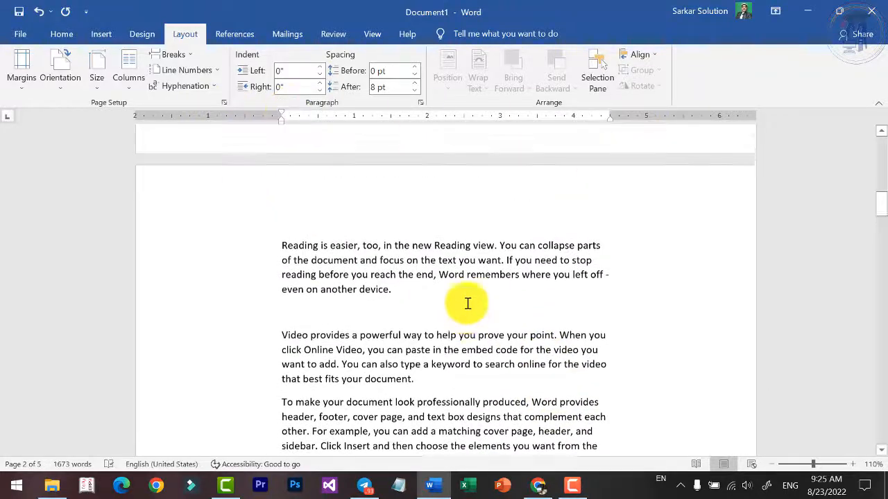
pyautogui.hotkey('ctrl', 'z')
pyautogui.scroll(-3, 468, 303)
# Apply the Mirrored margin preset, with 1.25" inside and 1" outside, and check the pages from the beginning
pyautogui.click(21, 73)
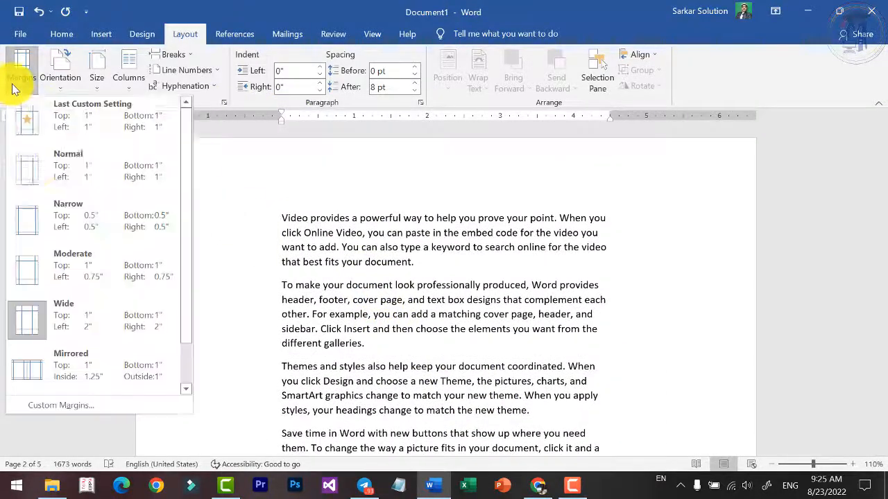
pyautogui.click(74, 363)
pyautogui.scroll(10, 339, 294)
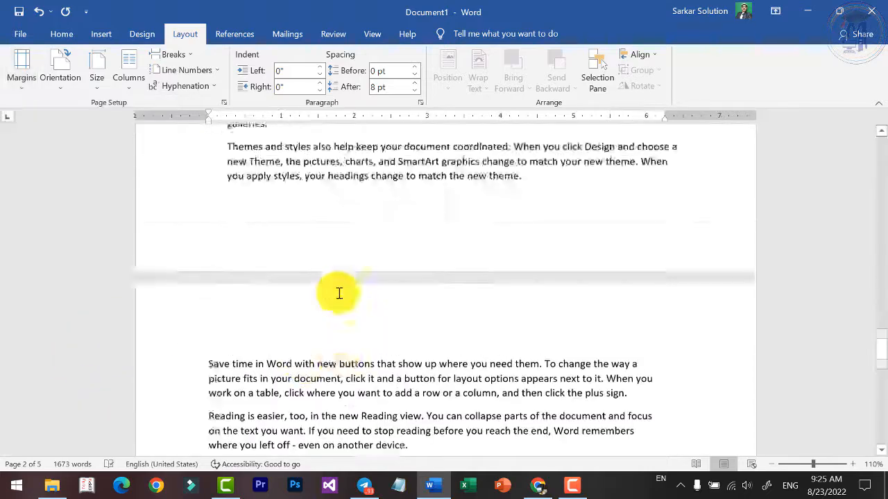
pyautogui.moveTo(881, 294); pyautogui.dragTo(878, 137)
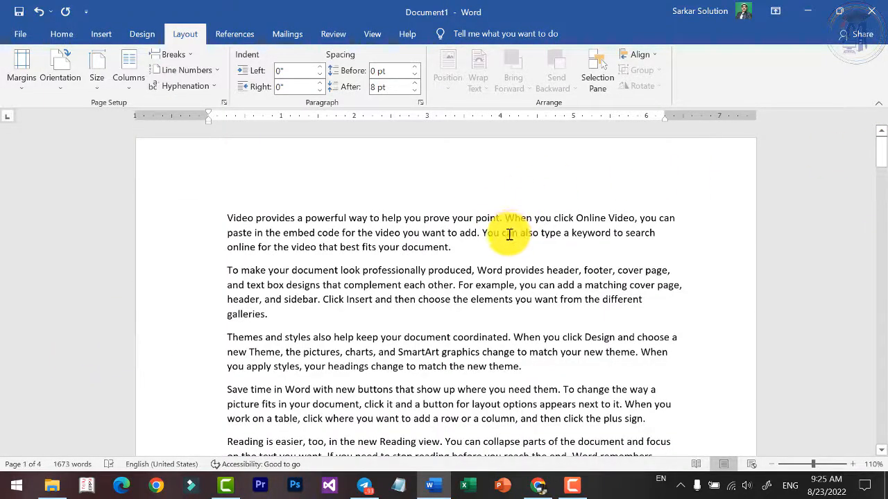
# Examine all the margin presets and the custom margin settings, then dismiss the settings without applying anything
pyautogui.click(35, 86)
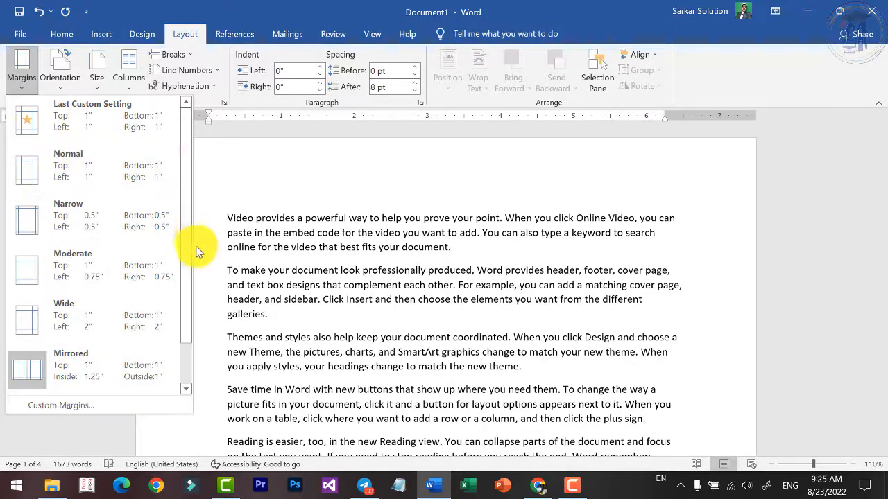
pyautogui.moveTo(184, 263); pyautogui.dragTo(178, 333)
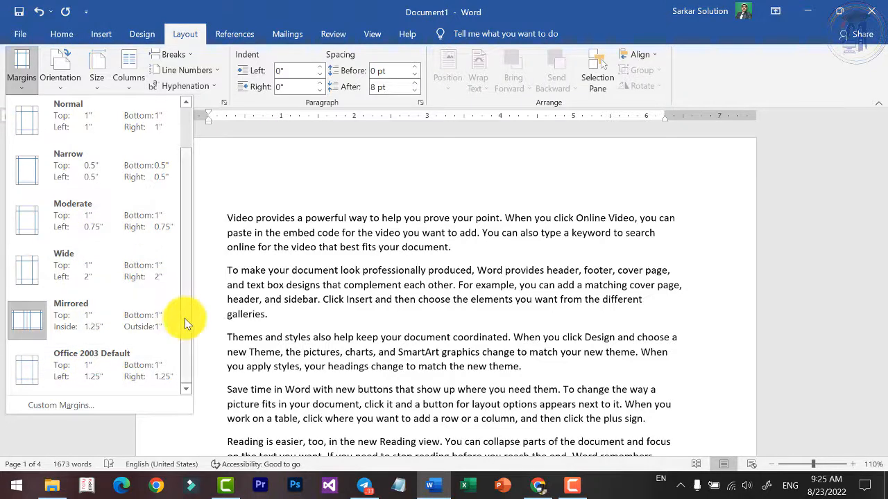
pyautogui.moveTo(184, 323); pyautogui.dragTo(188, 228)
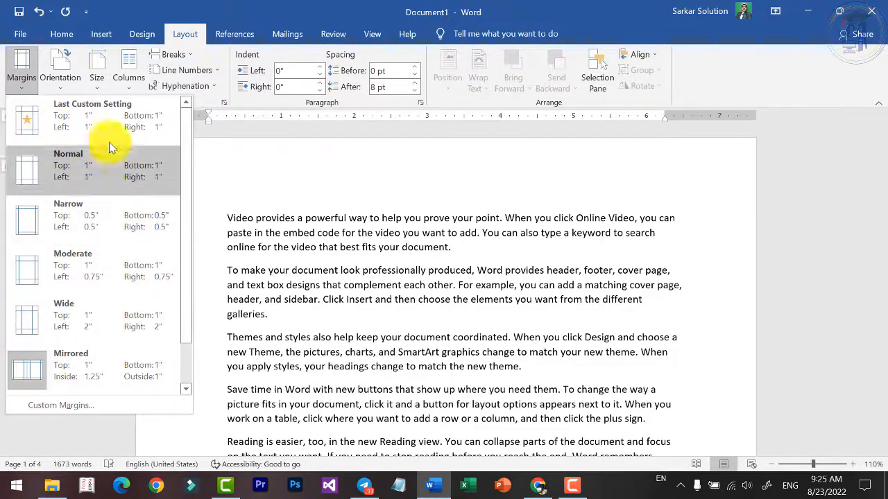
pyautogui.moveTo(186, 317); pyautogui.dragTo(192, 356)
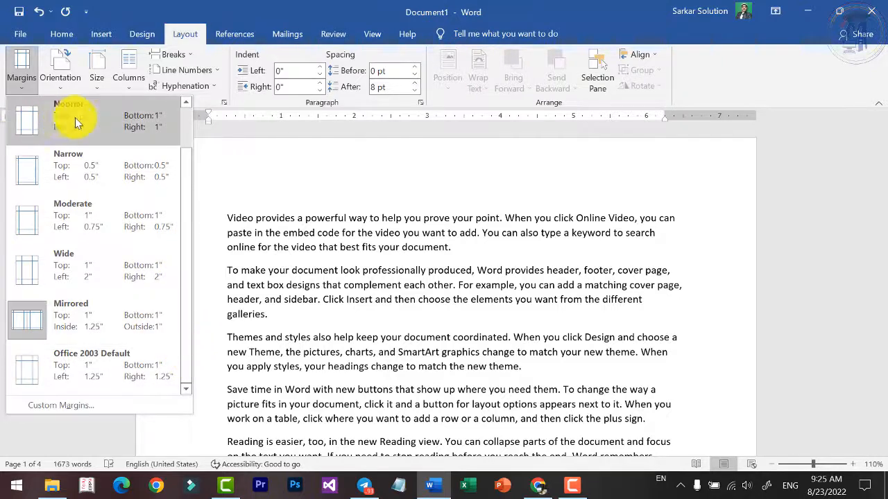
pyautogui.click(57, 405)
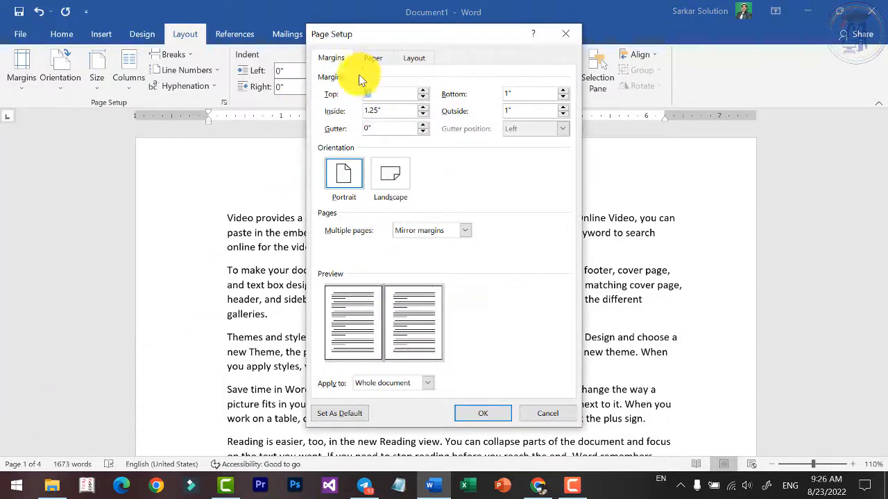
pyautogui.press('BackSpace')
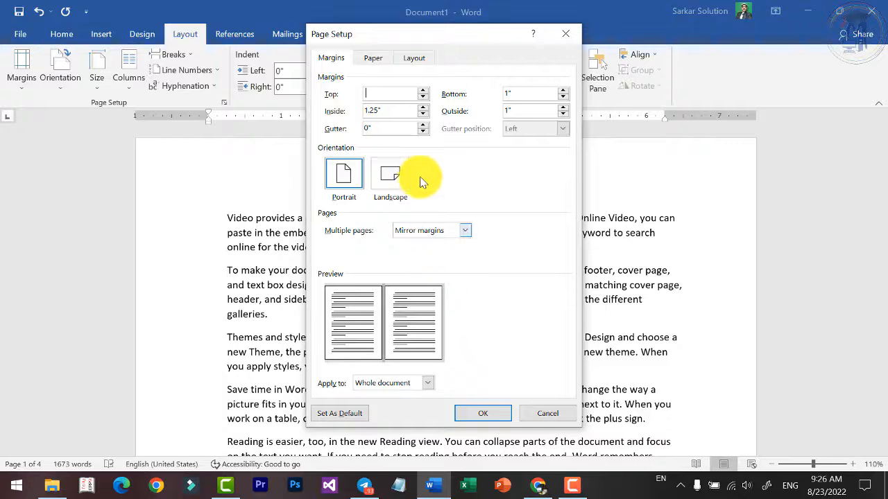
pyautogui.press('Escape')
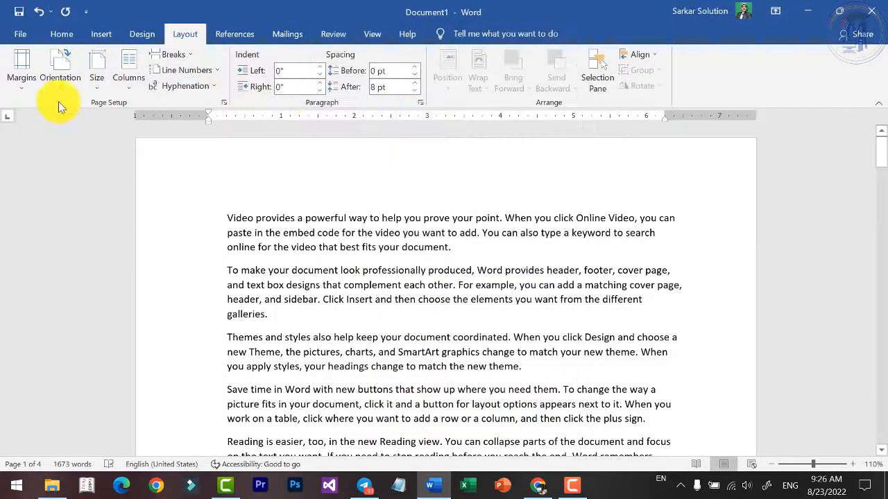
# Reopen the custom margin settings, examine the Margins, Paper and Layout options, and cancel
pyautogui.click(23, 78)
pyautogui.click(61, 405)
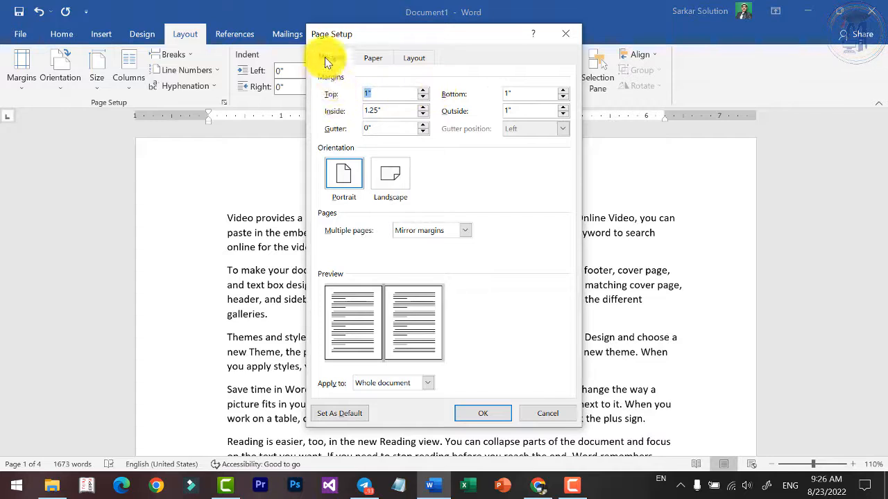
pyautogui.click(373, 58)
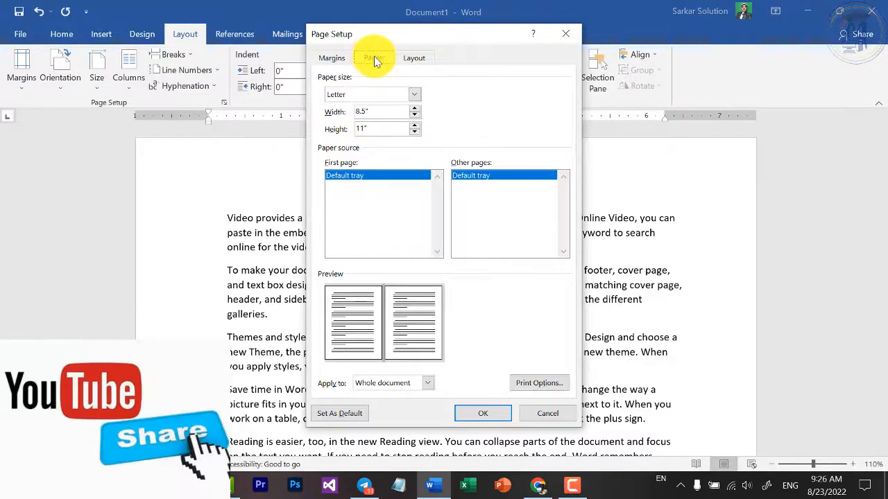
pyautogui.click(409, 59)
pyautogui.click(339, 59)
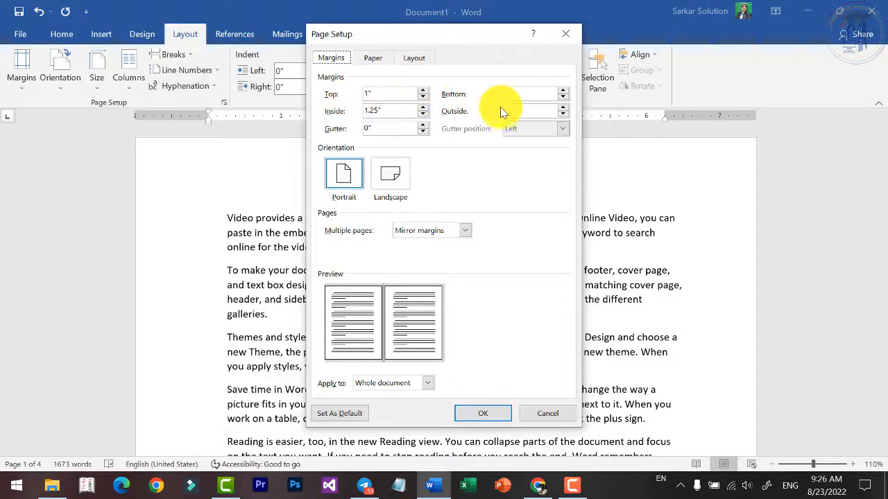
pyautogui.click(548, 415)
# Apply the Normal margin preset, with 1" on all sides, to the document
pyautogui.click(23, 73)
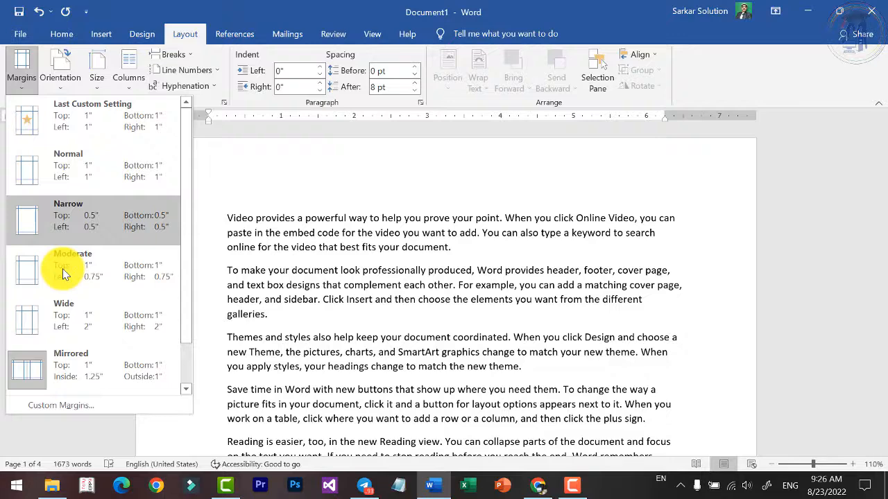
pyautogui.click(54, 166)
# In the custom margin settings, set the top margin to 0.9" and the left margin to 0.8"
pyautogui.click(24, 80)
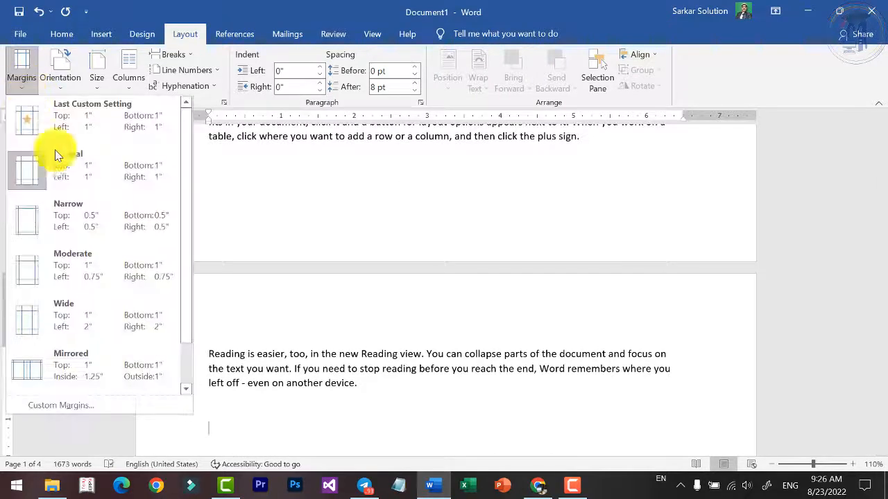
pyautogui.click(113, 405)
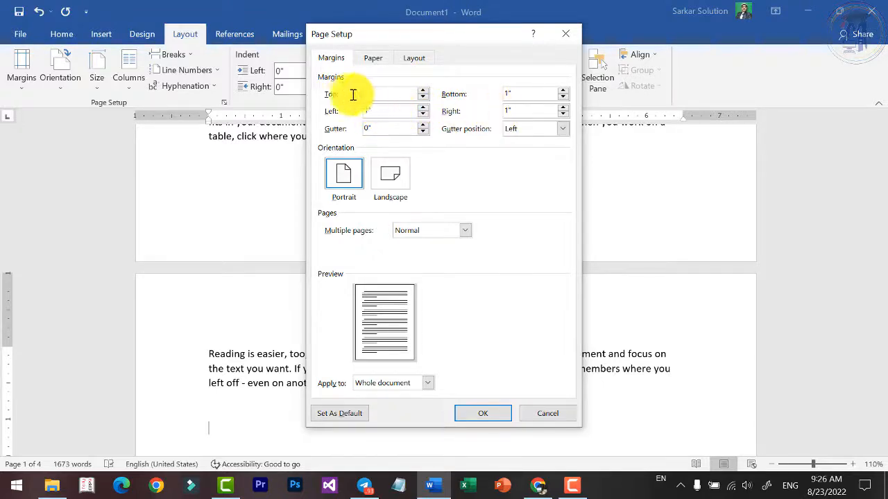
pyautogui.moveTo(525, 93); pyautogui.dragTo(467, 93)
pyautogui.moveTo(398, 95); pyautogui.dragTo(357, 109)
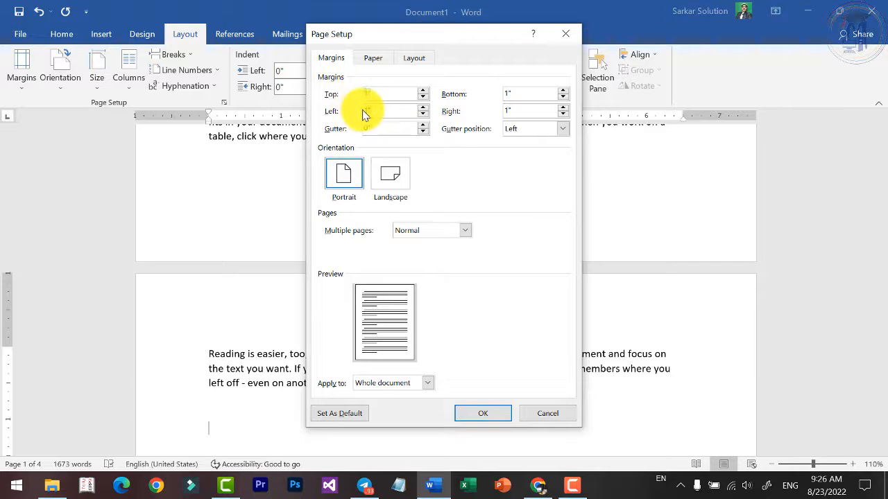
pyautogui.moveTo(519, 109); pyautogui.dragTo(491, 93)
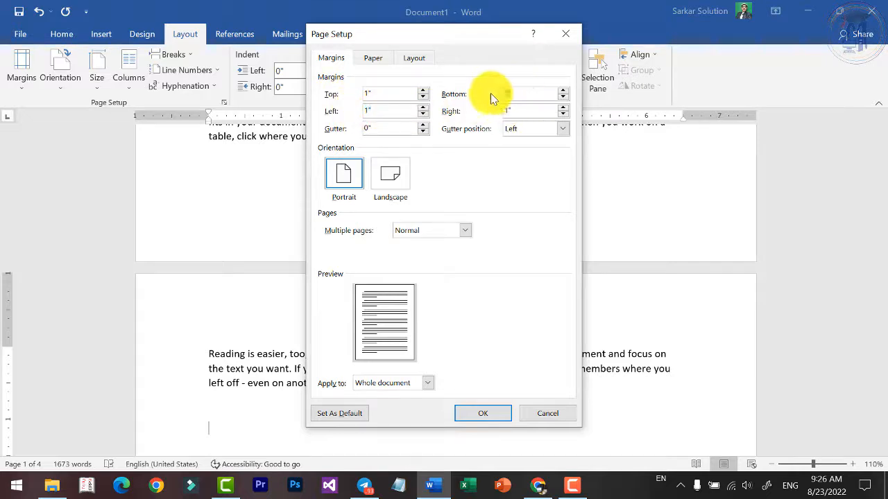
pyautogui.click(422, 97)
pyautogui.click(422, 97)
pyautogui.click(422, 97)
pyautogui.click(423, 97)
pyautogui.click(422, 90)
pyautogui.click(423, 90)
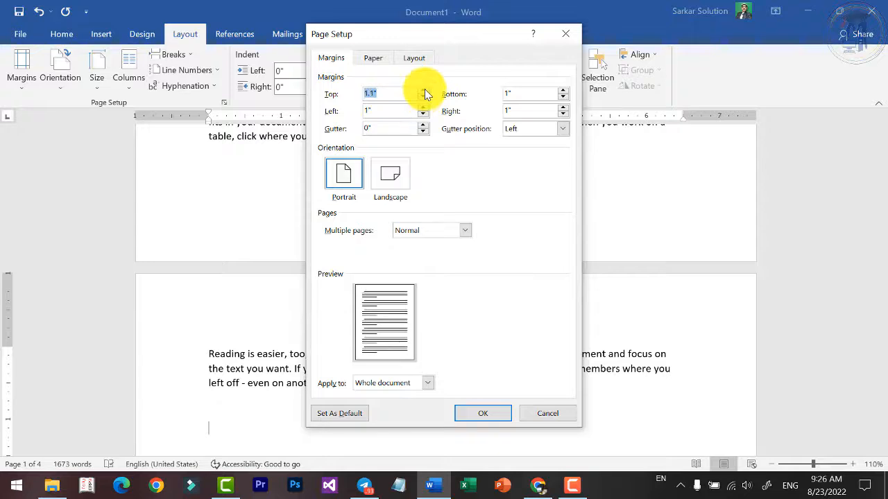
pyautogui.click(423, 90)
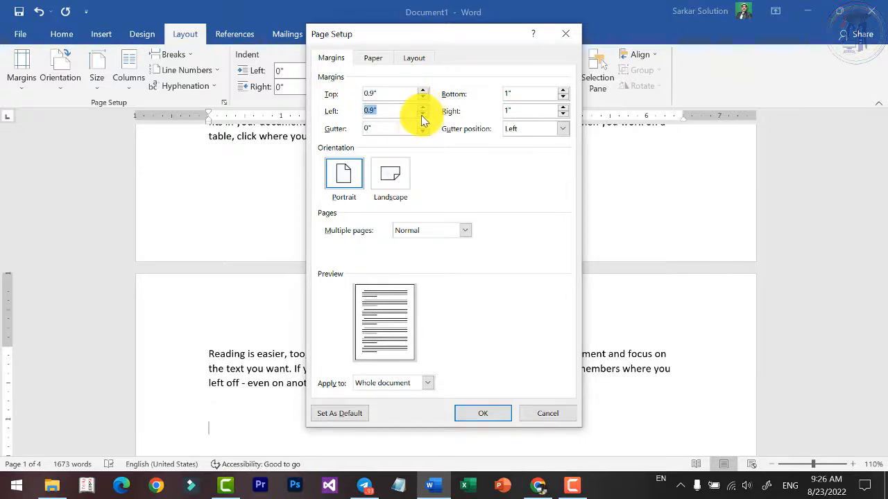
pyautogui.click(423, 115)
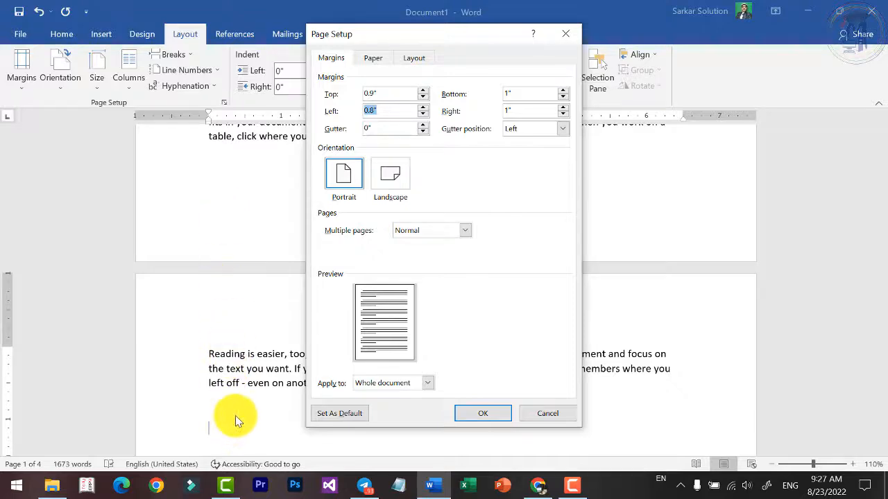
# Set the gutter to 0.7" and apply the custom margins to the whole document
pyautogui.click(423, 126)
pyautogui.click(423, 125)
pyautogui.click(423, 126)
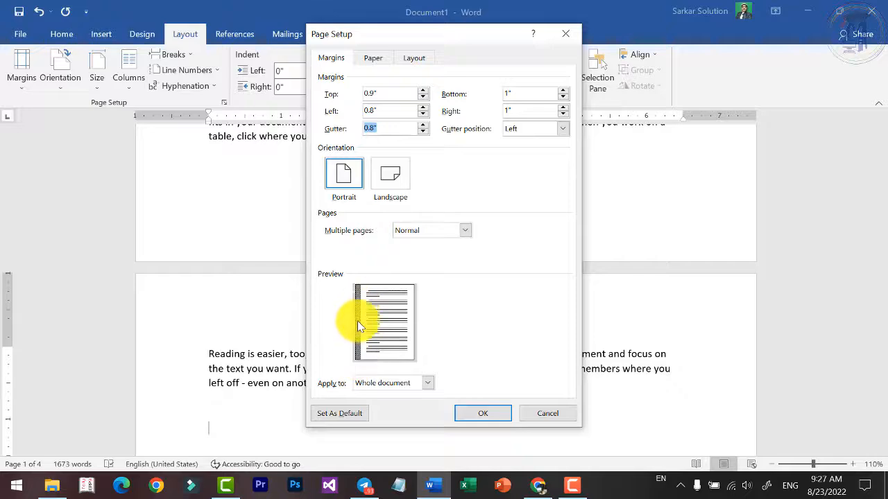
pyautogui.click(423, 131)
pyautogui.click(423, 131)
pyautogui.click(423, 131)
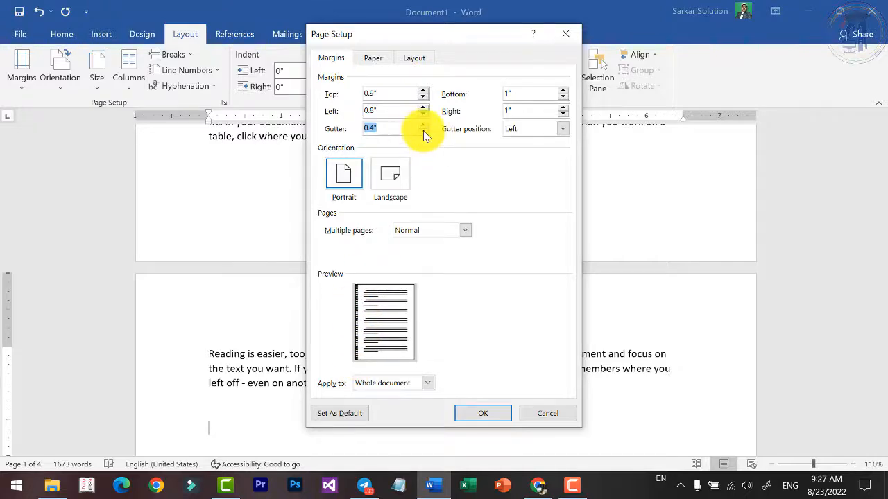
pyautogui.click(423, 131)
pyautogui.click(481, 414)
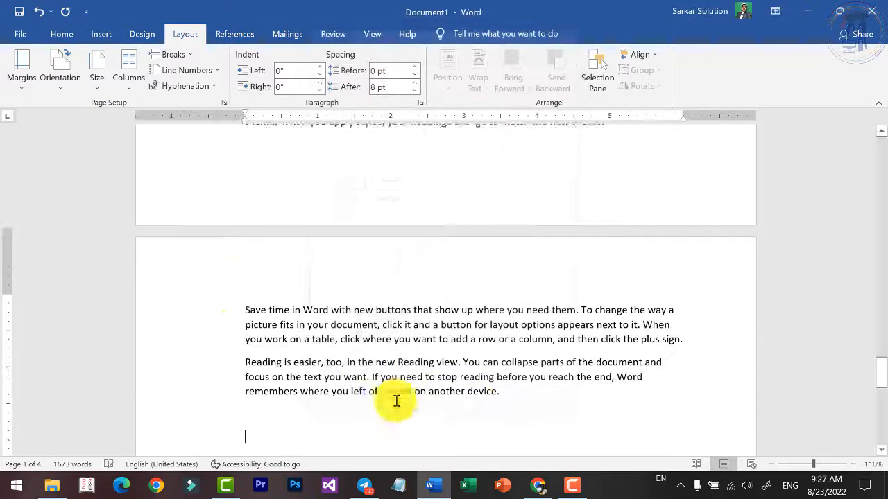
# Reopen the custom margin settings, set the top margin to 0.8", and try the Top gutter position before returning it to Left
pyautogui.click(25, 78)
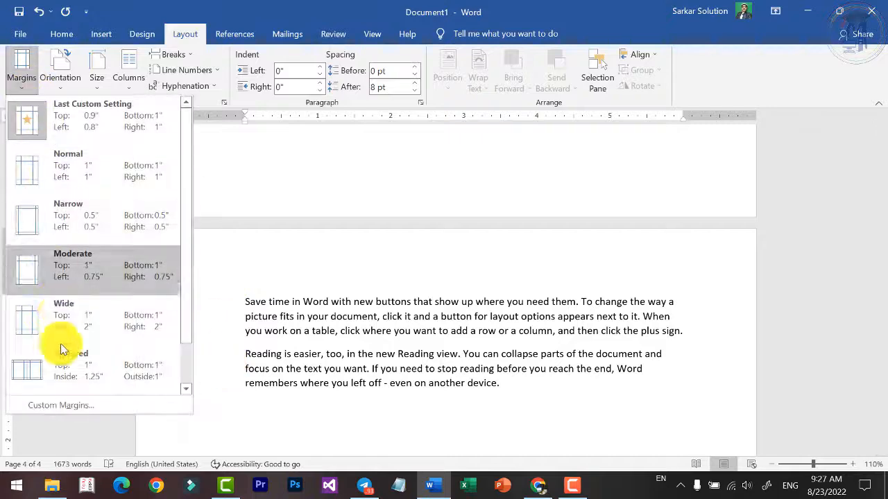
pyautogui.click(70, 404)
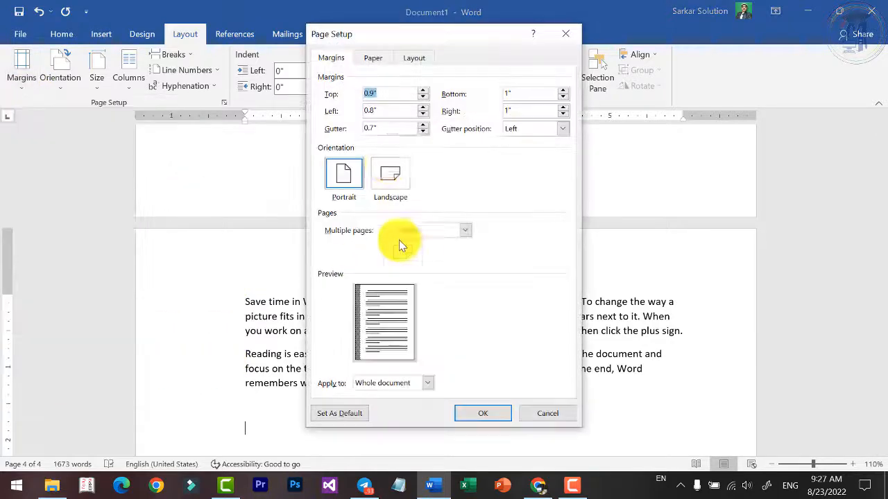
pyautogui.click(422, 97)
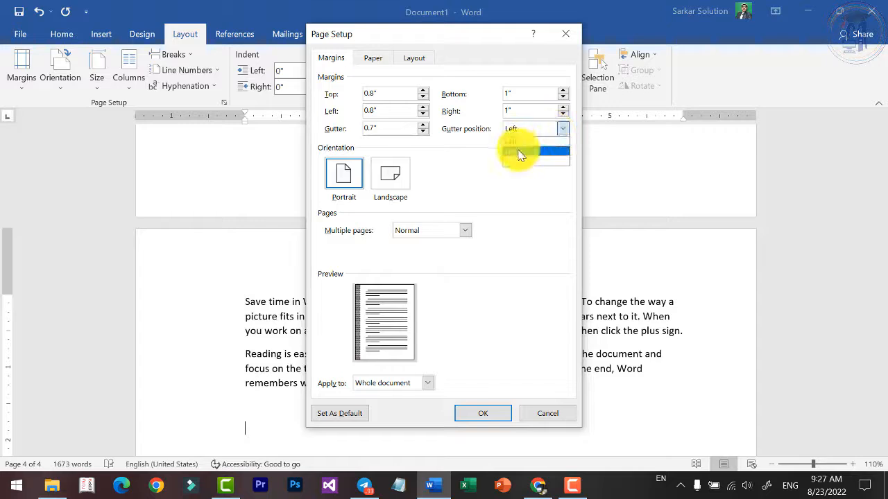
pyautogui.click(520, 152)
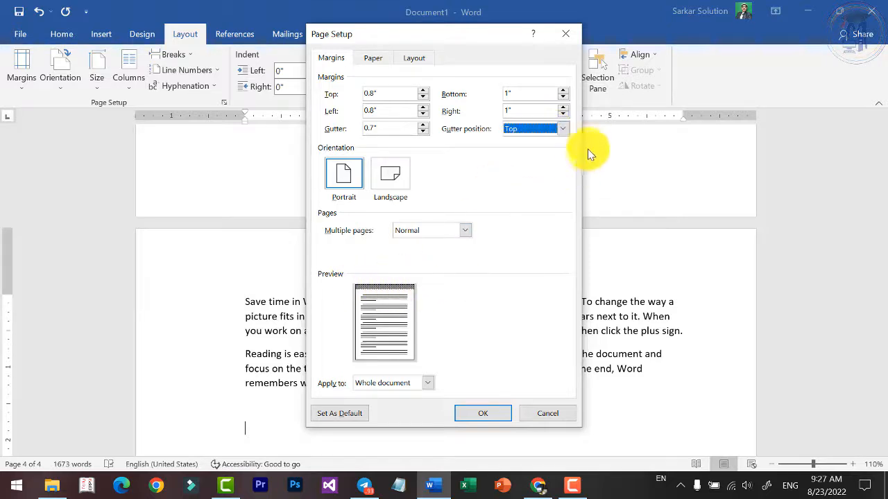
pyautogui.click(562, 129)
pyautogui.click(521, 142)
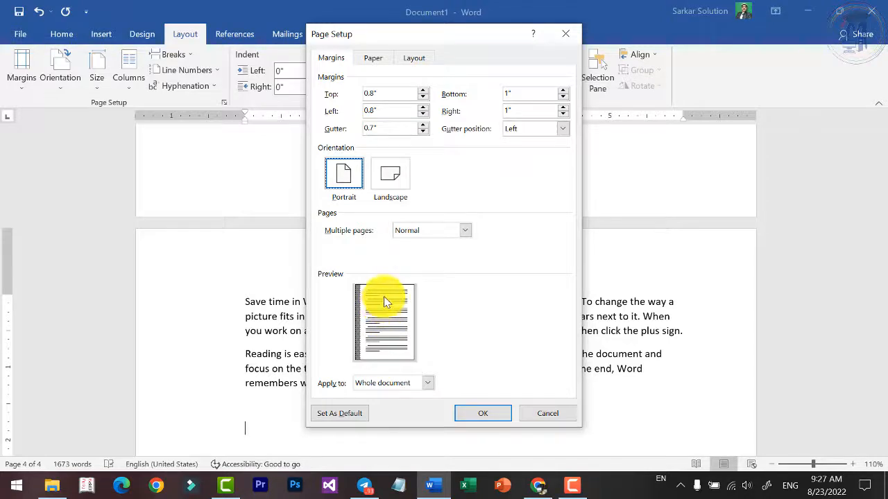
# Preview Landscape orientation, switch back to Portrait, and apply the page setup to the whole document
pyautogui.click(389, 179)
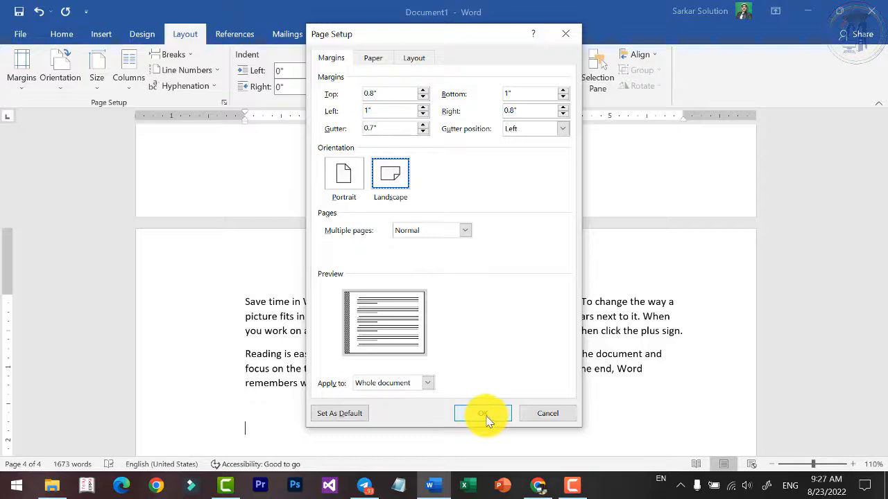
pyautogui.click(343, 176)
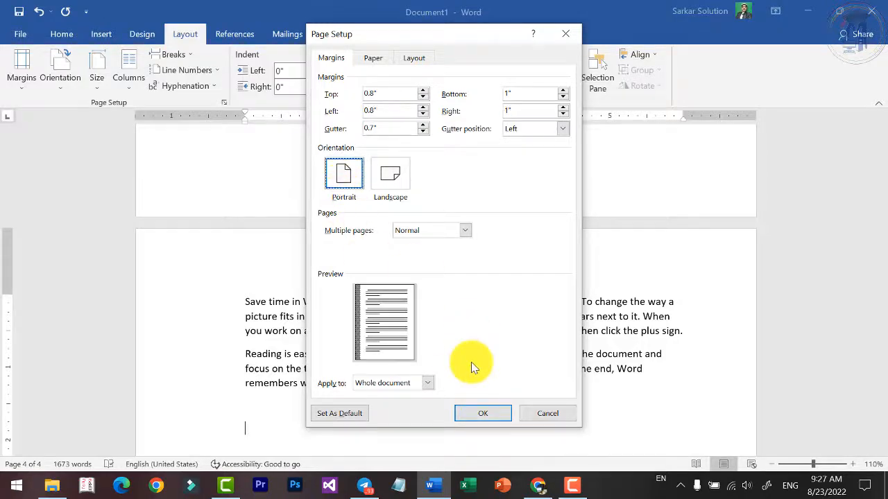
pyautogui.click(487, 413)
pyautogui.scroll(10, 283, 271)
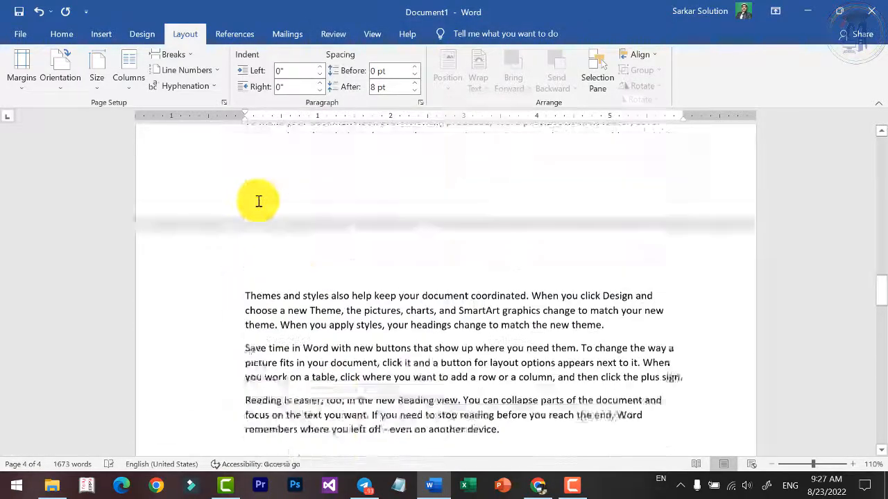
pyautogui.scroll(1, 254, 201)
# Apply the Normal margin preset, with 1" on all sides, and check the pages
pyautogui.click(20, 87)
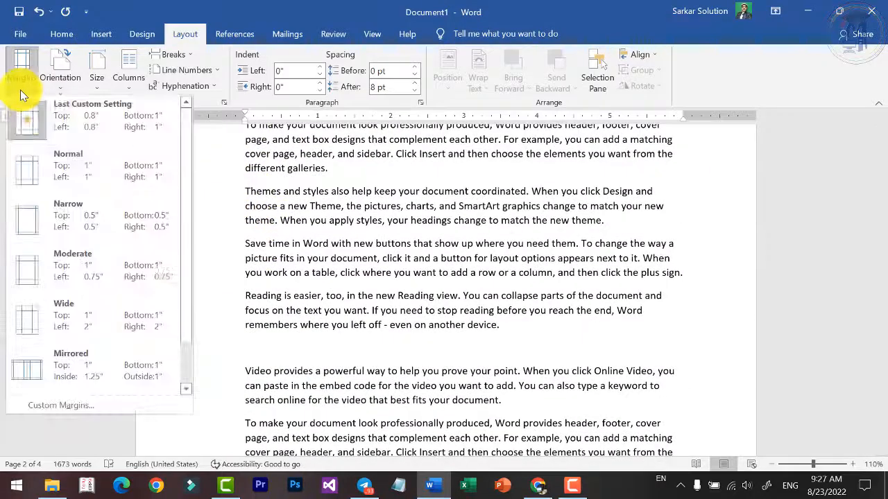
pyautogui.click(47, 165)
pyautogui.scroll(-12, 317, 263)
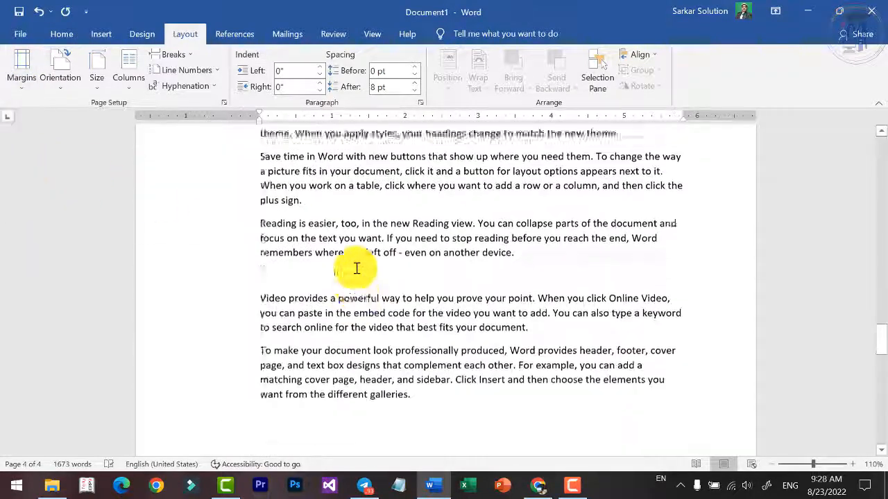
pyautogui.scroll(2, 285, 233)
# Set the gutter to 0" in the custom margin settings, apply it, and review the document back to its first page
pyautogui.click(21, 73)
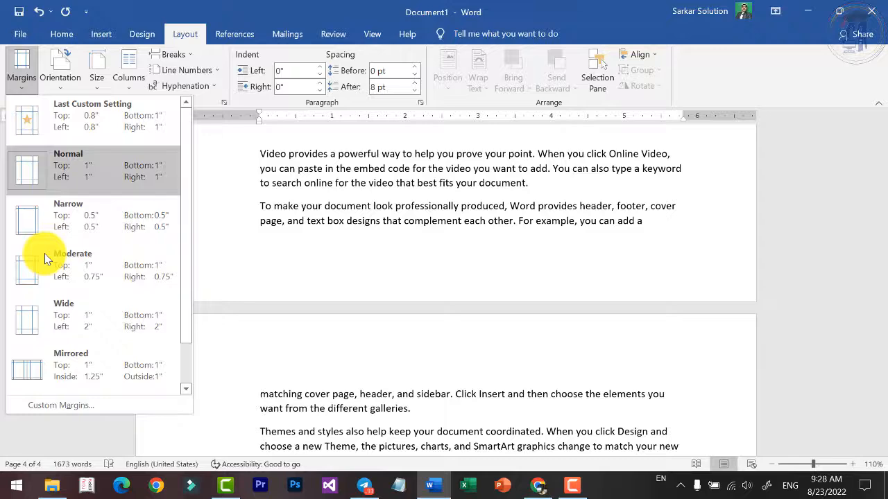
pyautogui.click(90, 400)
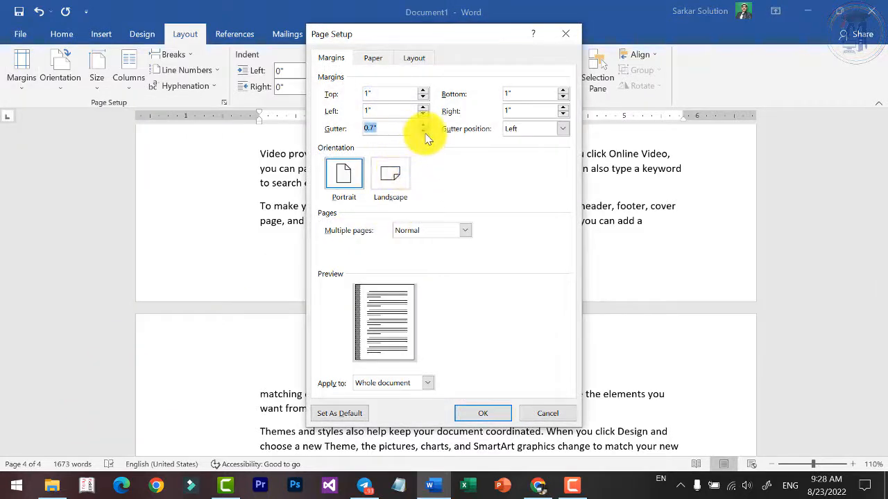
pyautogui.click(423, 133)
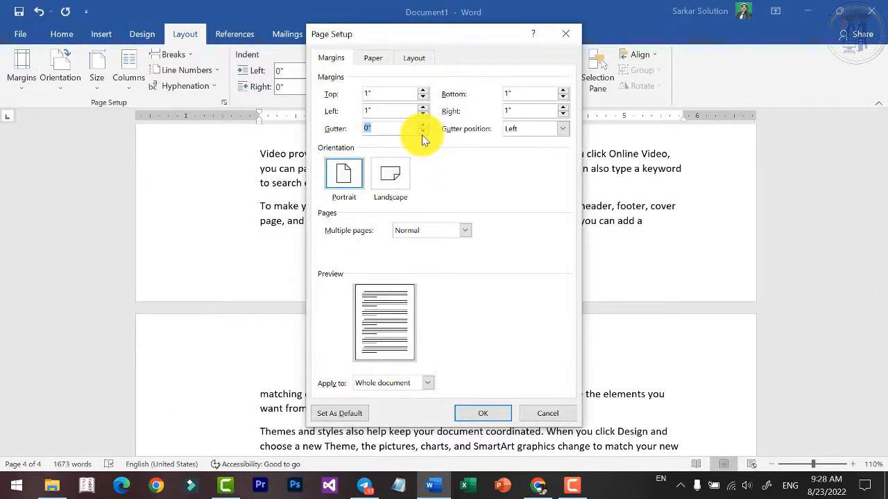
pyautogui.click(487, 414)
pyautogui.scroll(-5, 295, 285)
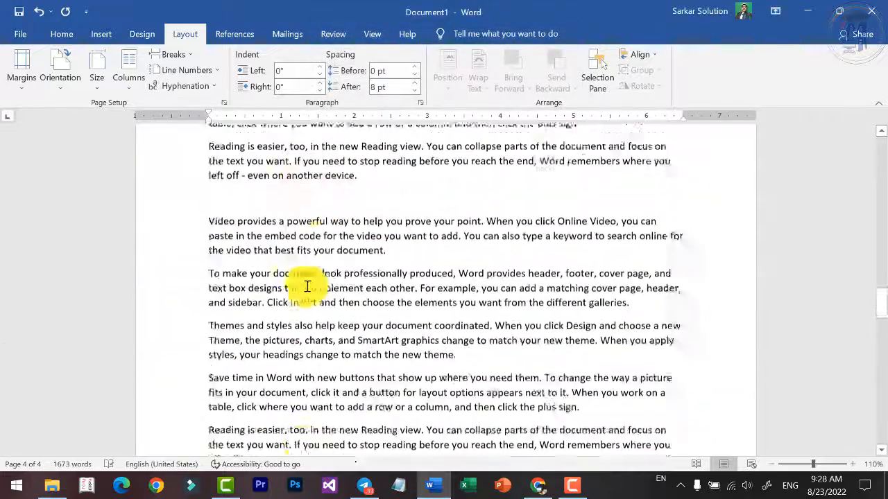
pyautogui.scroll(20, 310, 286)
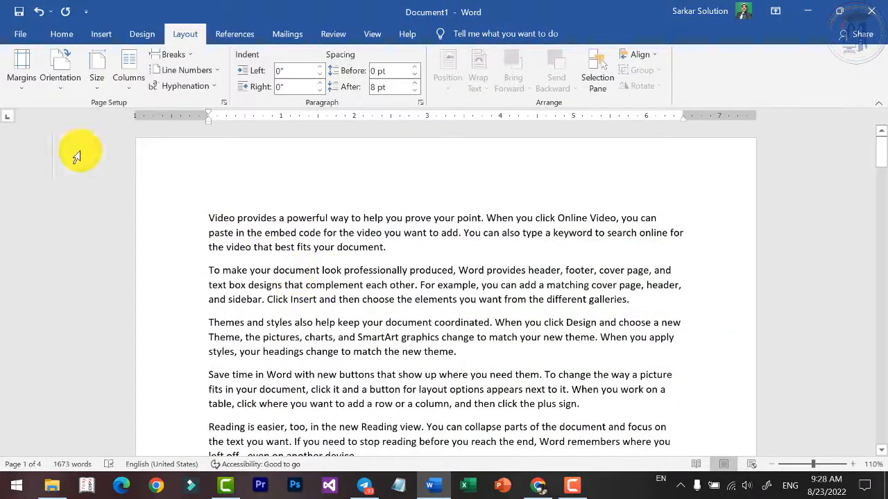
# Examine the Portrait and Landscape page orientation options
pyautogui.click(23, 69)
pyautogui.click(26, 91)
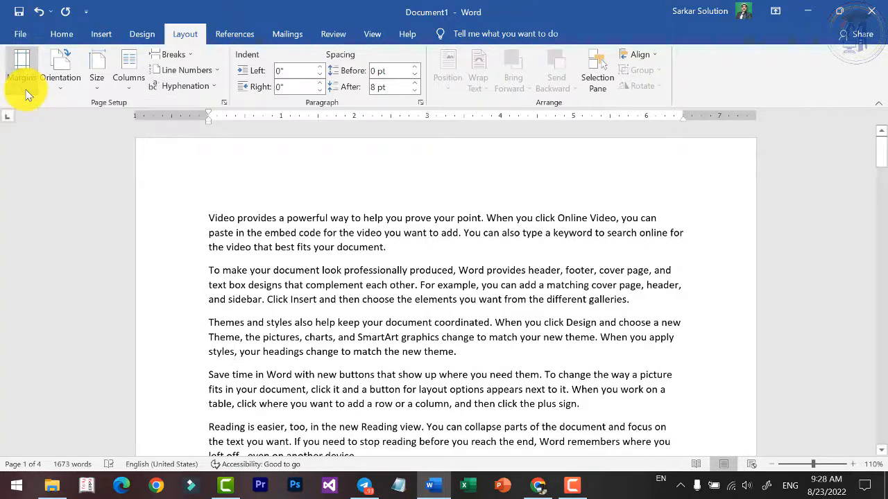
pyautogui.click(59, 84)
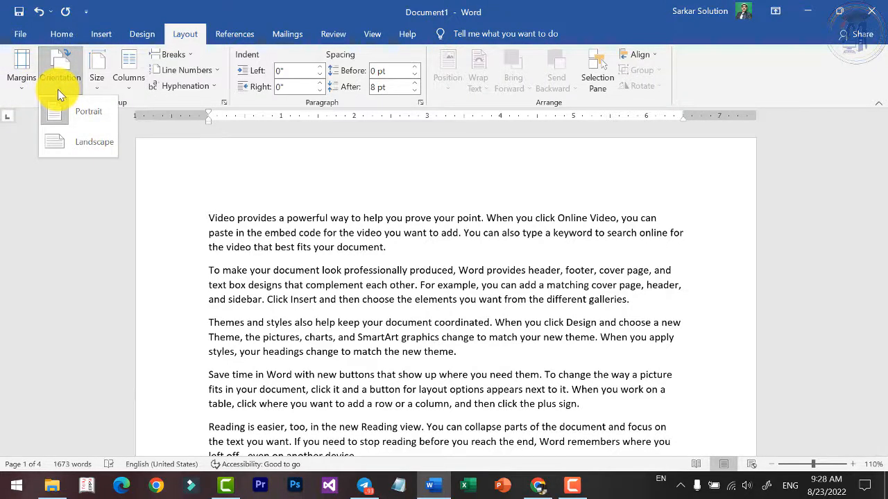
pyautogui.click(93, 141)
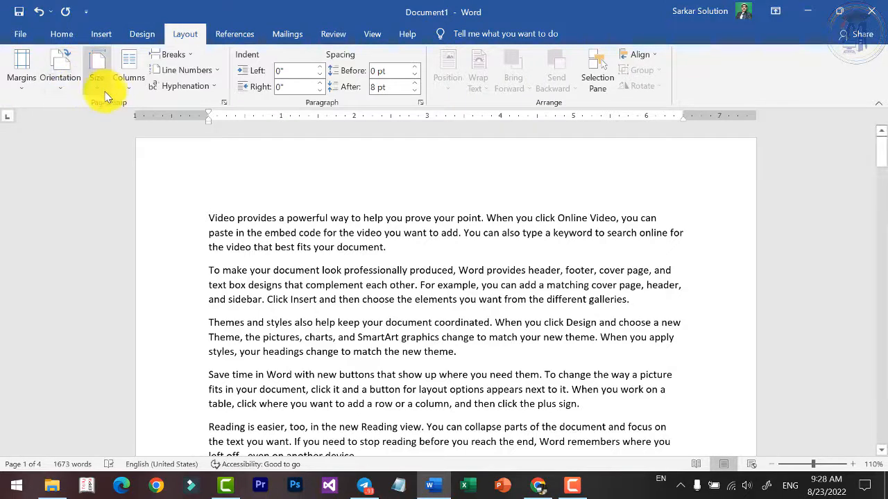
# Examine the preset paper sizes and dismiss the list without choosing one
pyautogui.click(104, 94)
pyautogui.scroll(-1, 196, 201)
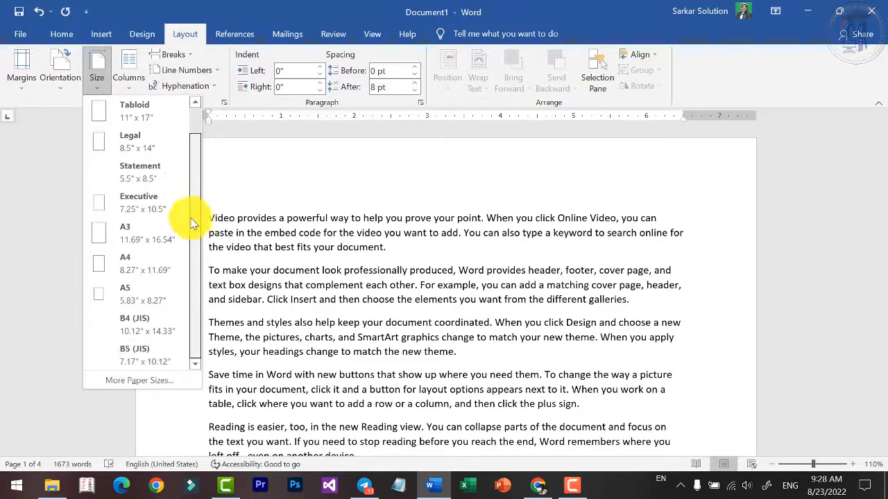
pyautogui.scroll(1, 192, 223)
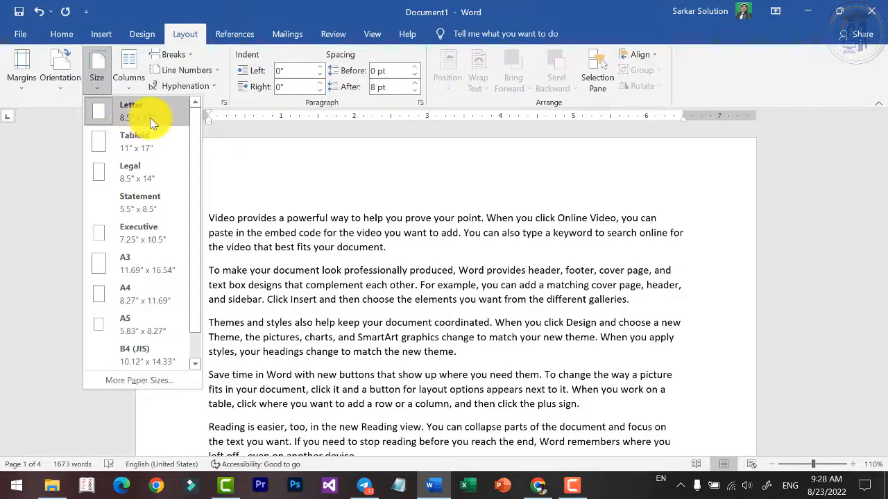
pyautogui.click(177, 417)
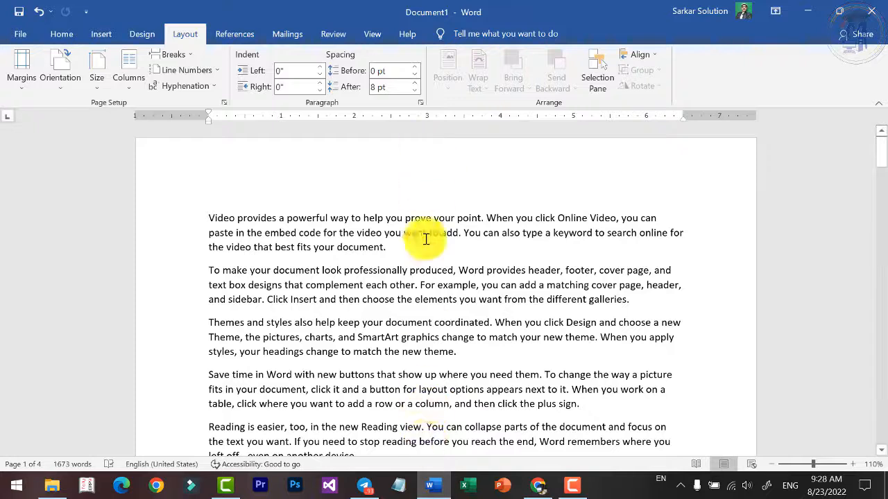
# Open the detailed page setup from the paper sizes, browse the margin and paper settings, and examine the print options without changing them
pyautogui.click(96, 80)
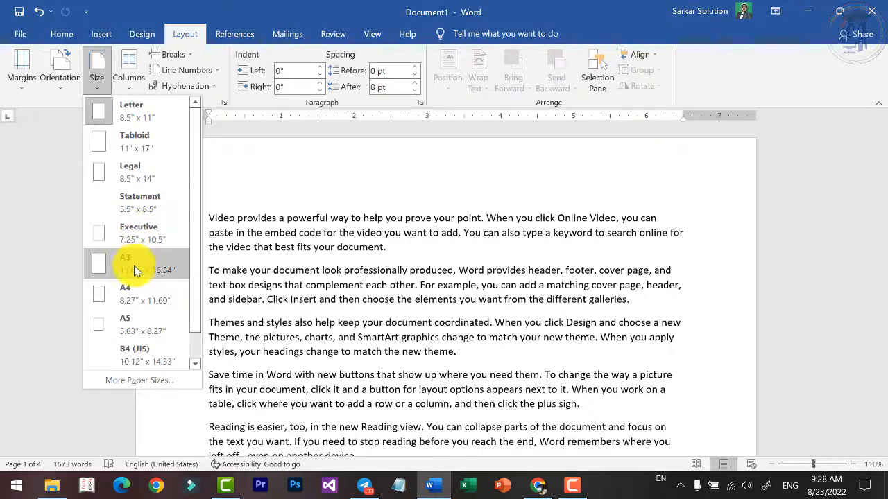
pyautogui.scroll(-1, 188, 307)
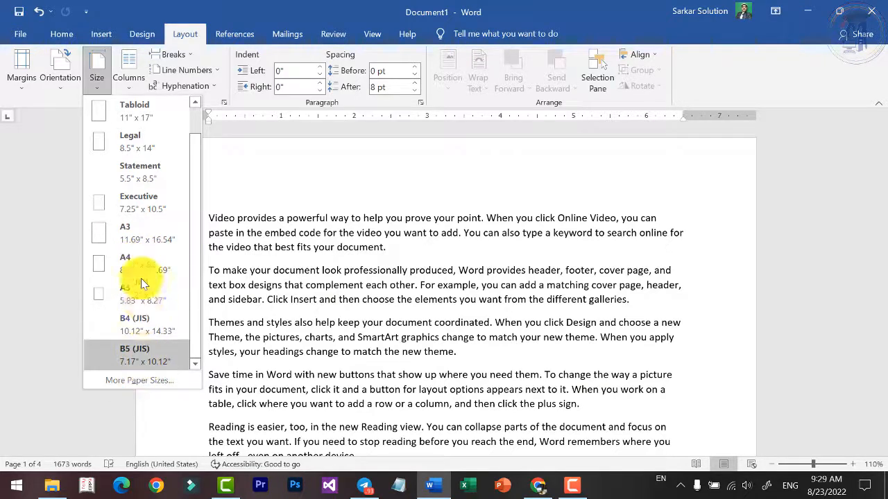
pyautogui.click(135, 380)
pyautogui.click(332, 59)
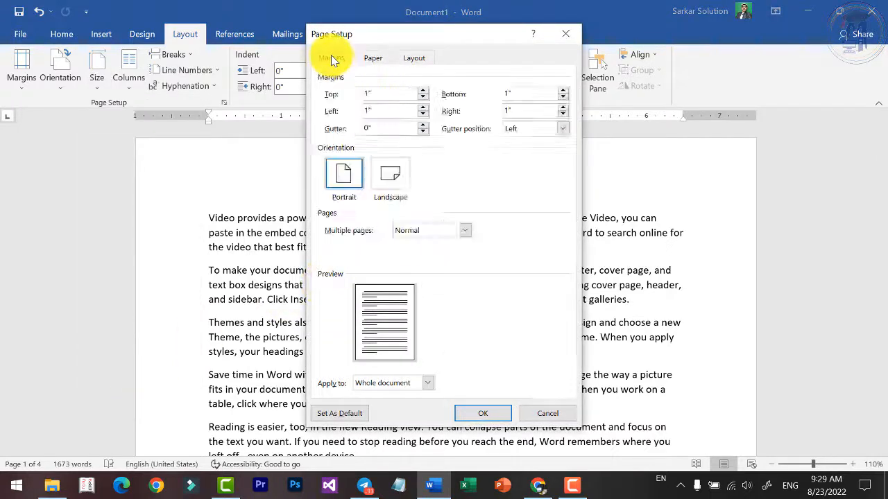
pyautogui.click(374, 63)
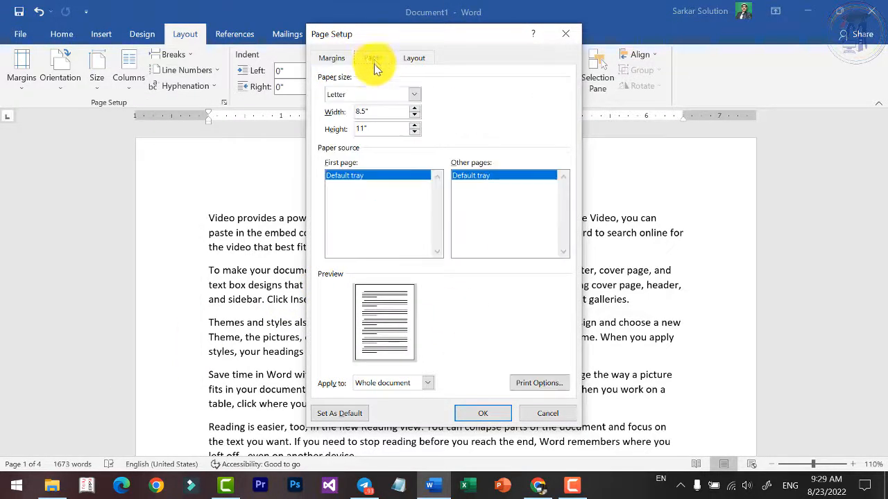
pyautogui.click(414, 95)
pyautogui.moveTo(416, 119)
pyautogui.mouseDown()
pyautogui.moveTo(416, 142)
pyautogui.moveTo(416, 104)
pyautogui.mouseUp()
pyautogui.click(405, 108)
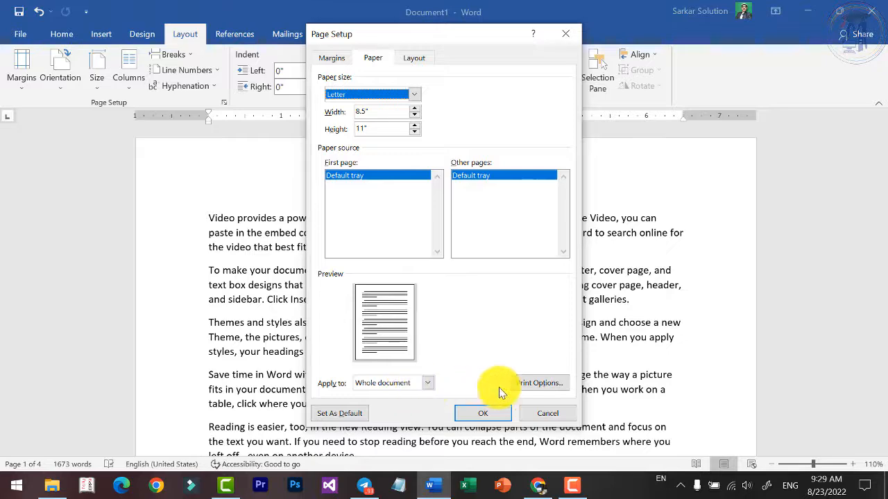
pyautogui.click(538, 383)
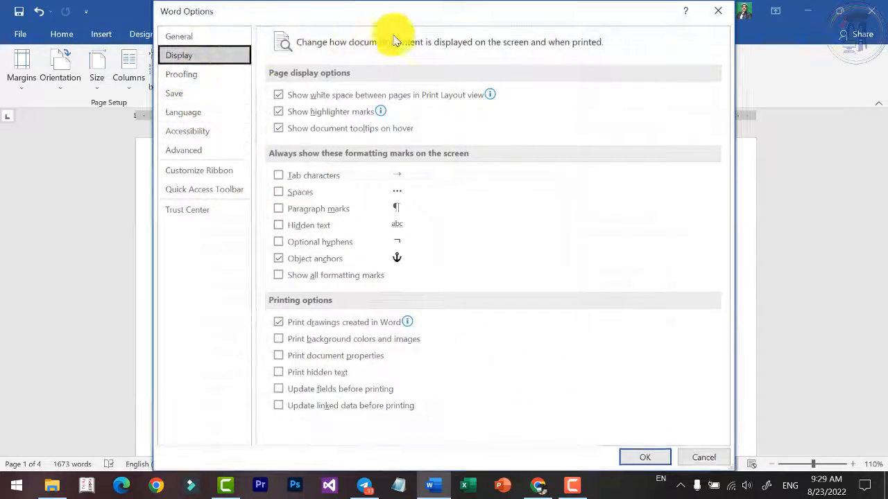
pyautogui.click(699, 460)
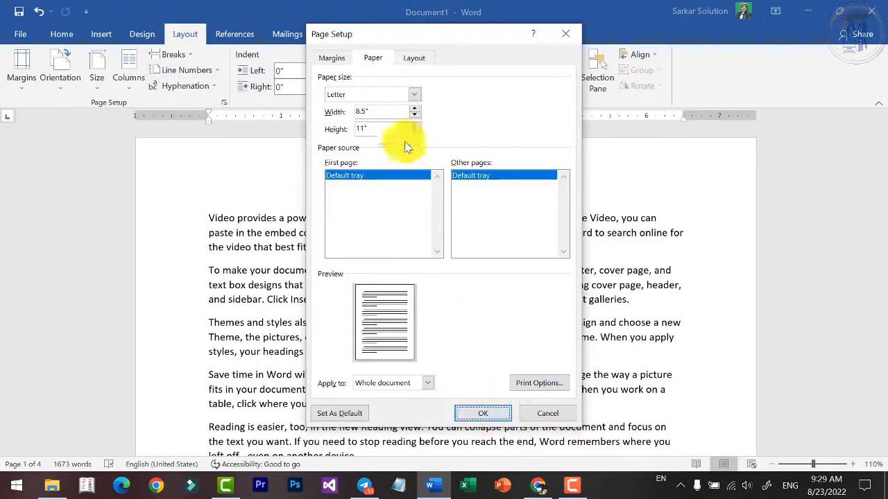
# Set the paper size of the whole document to A4, apply it, and review the text back to the first page
pyautogui.click(414, 94)
pyautogui.scroll(-2, 418, 128)
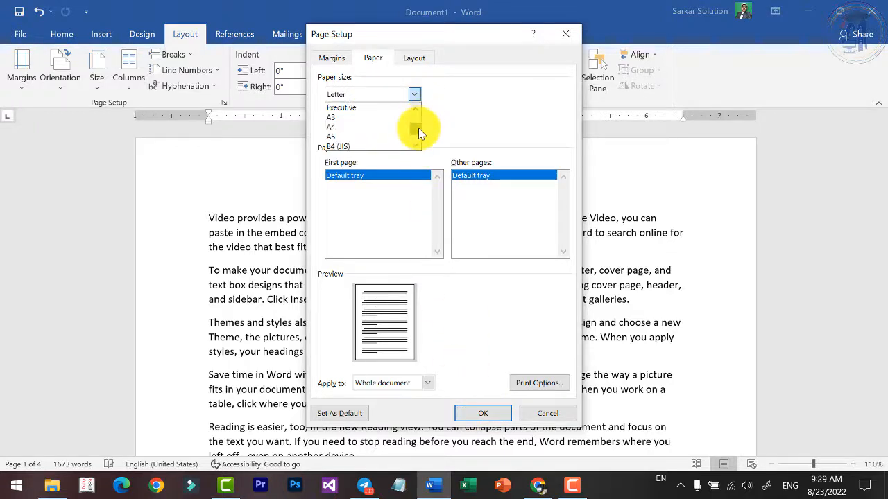
pyautogui.click(376, 129)
pyautogui.click(485, 413)
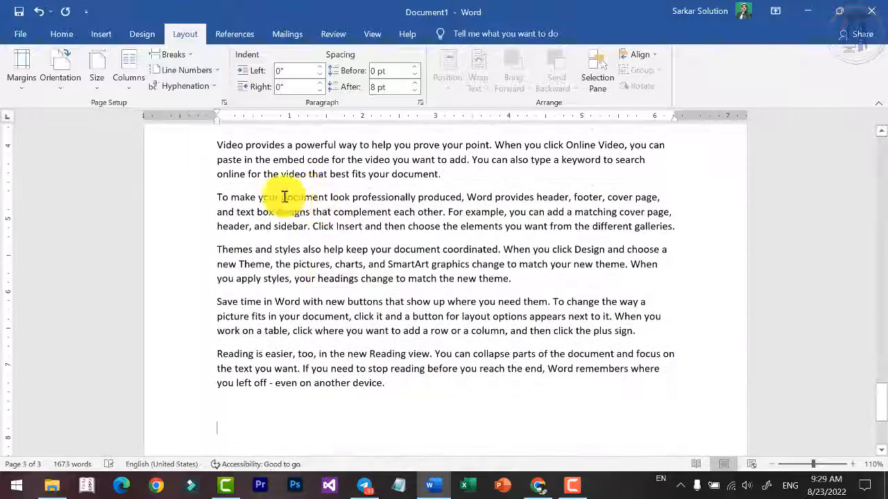
pyautogui.scroll(10, 525, 267)
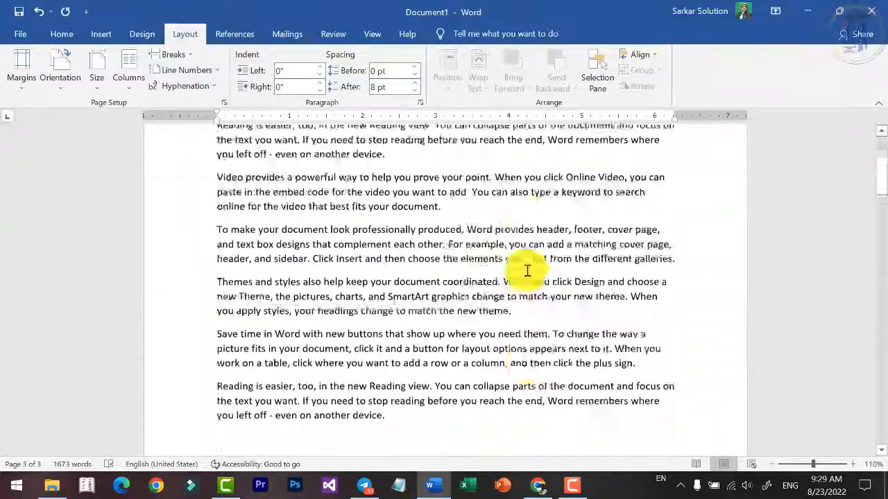
pyautogui.scroll(5, 527, 270)
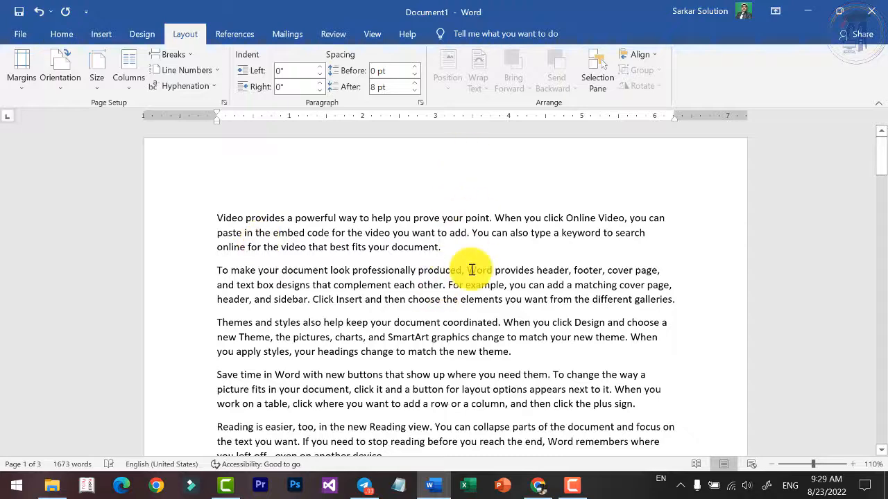
pyautogui.keyDown('ctrl'); pyautogui.scroll(-1, 458, 235); pyautogui.keyUp('ctrl')
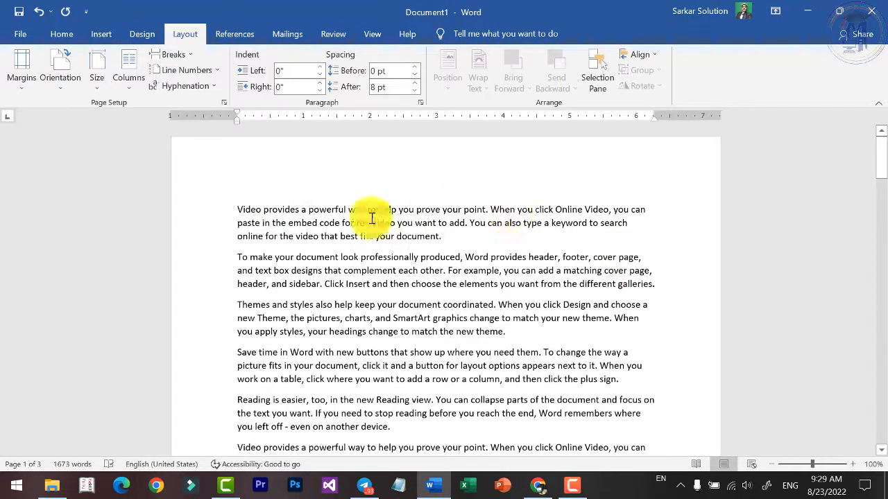
# Try the two-column layout and the three-column layout on the document text
pyautogui.click(642, 209)
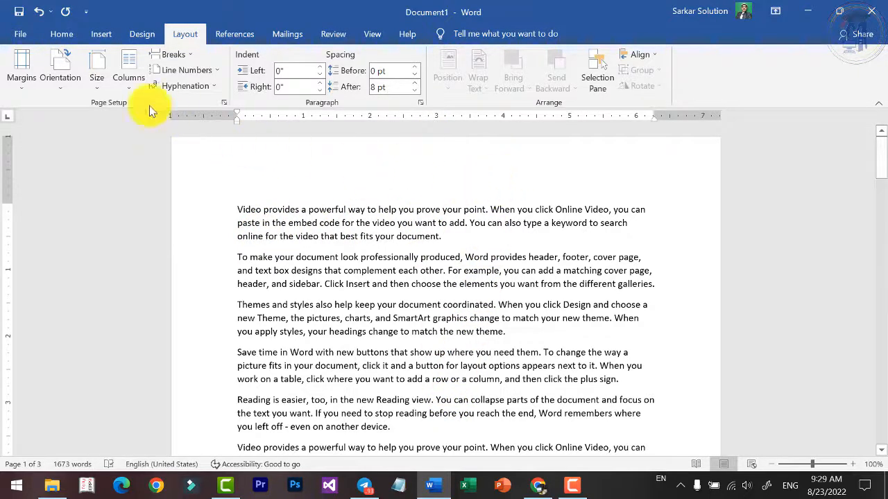
pyautogui.click(129, 83)
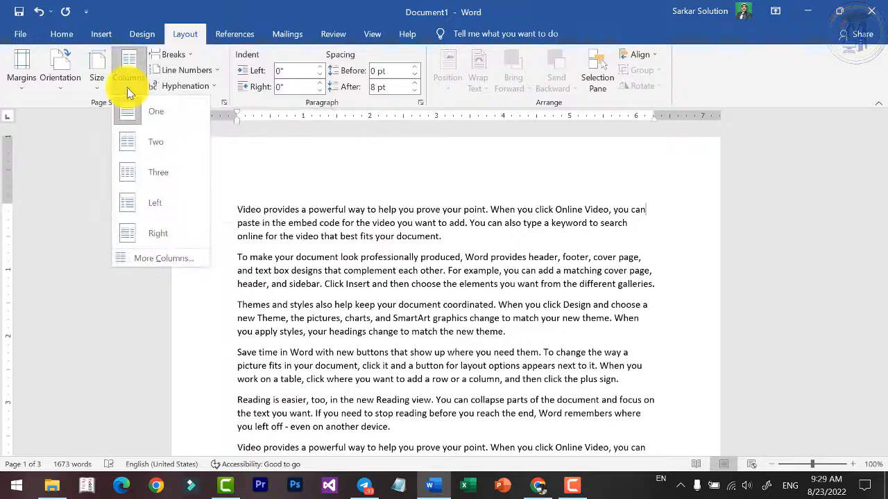
pyautogui.click(157, 152)
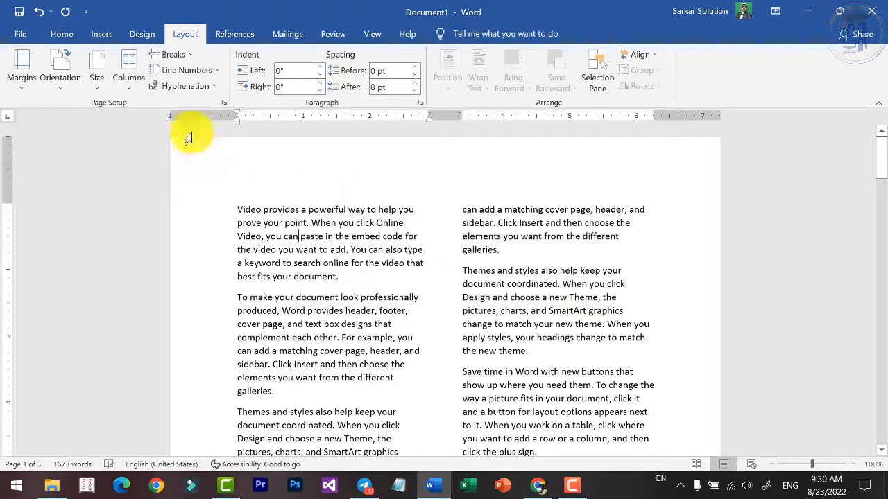
pyautogui.click(130, 77)
pyautogui.click(156, 172)
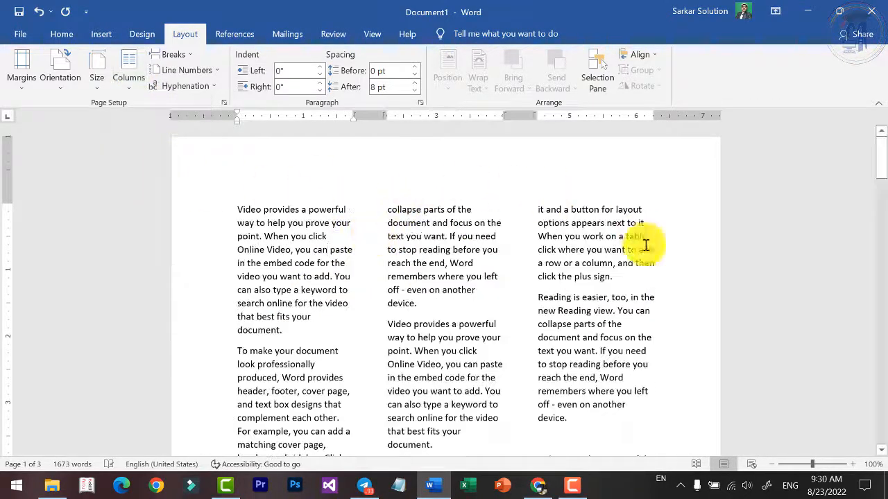
# Apply the Left column preset to the document and highlight the opening words in the narrow column
pyautogui.click(128, 77)
pyautogui.click(148, 197)
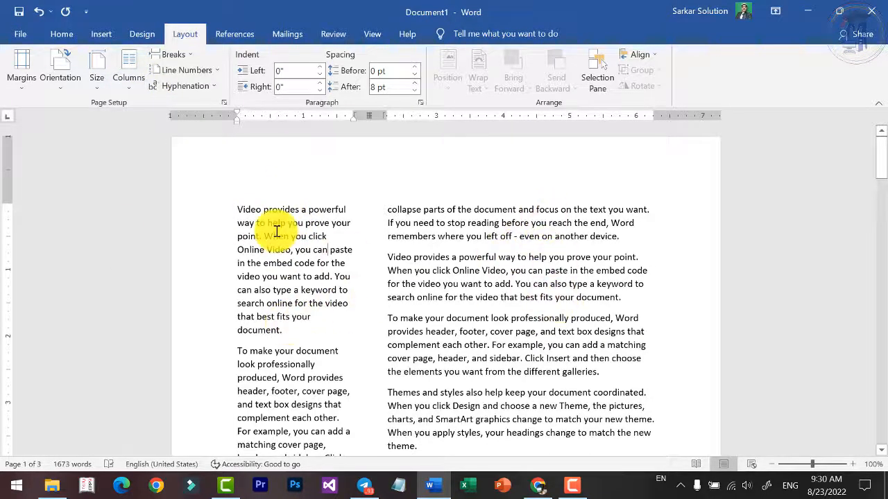
pyautogui.moveTo(245, 213); pyautogui.dragTo(309, 216)
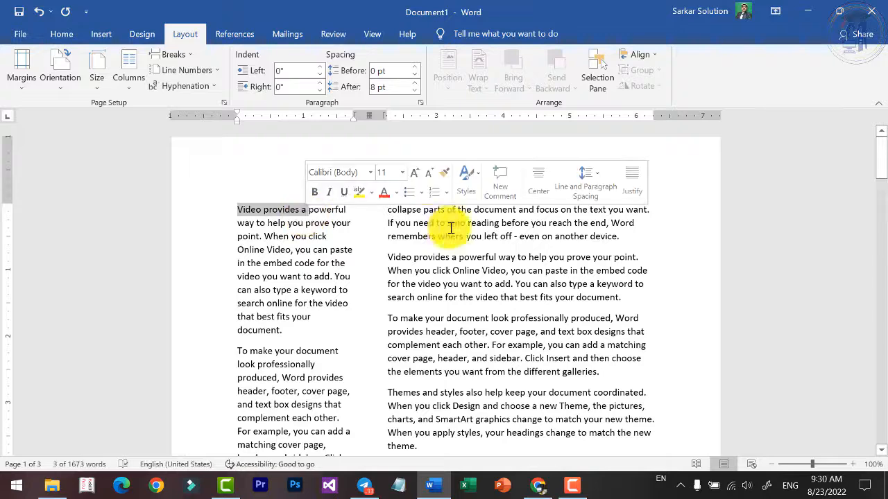
# Select the phrase "stop reading before you", apply the Right column preset to it, and switch it to the Left preset
pyautogui.moveTo(447, 223); pyautogui.dragTo(548, 223)
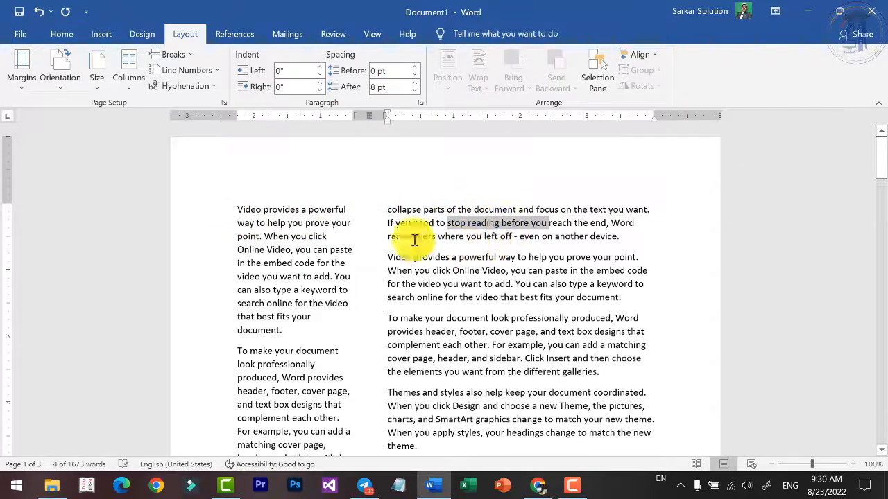
pyautogui.click(126, 82)
pyautogui.click(155, 232)
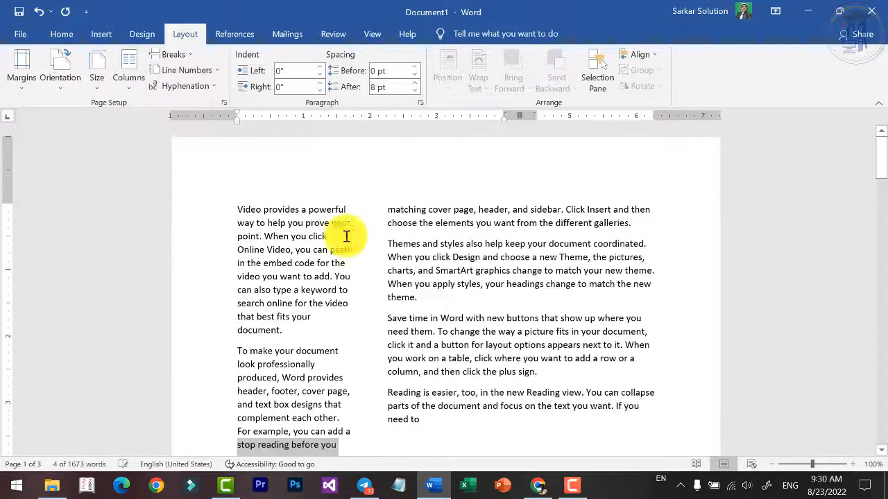
pyautogui.click(128, 69)
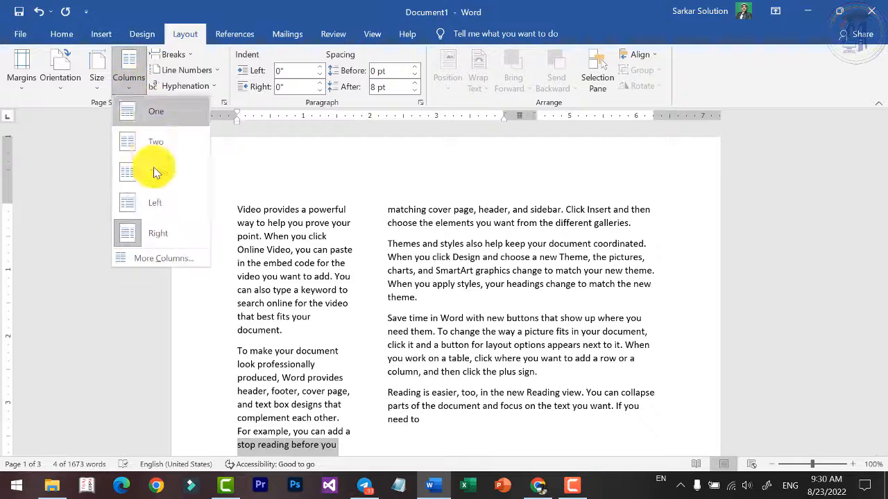
pyautogui.click(163, 205)
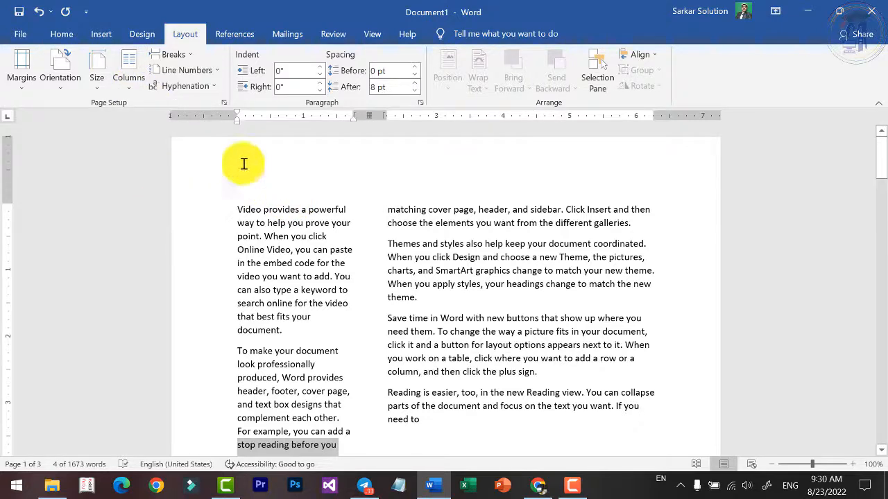
# Set the opening section, before the selected phrase, to a single column
pyautogui.click(218, 159)
pyautogui.click(134, 80)
pyautogui.click(156, 107)
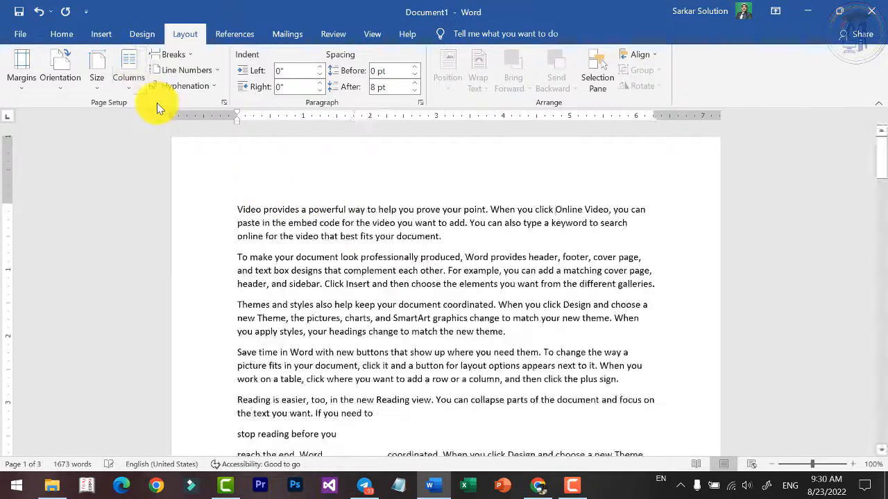
# Try the Right column preset on the opening section and return it to one column
pyautogui.click(136, 72)
pyautogui.click(156, 235)
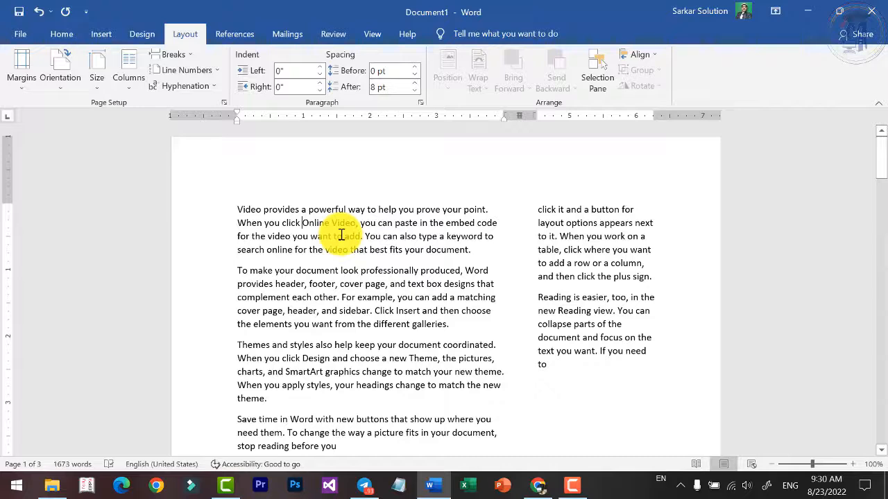
pyautogui.click(132, 84)
pyautogui.click(153, 107)
# In the detailed column settings, try two and five columns, and apply three equal-width columns with a line between to the opening section
pyautogui.click(125, 74)
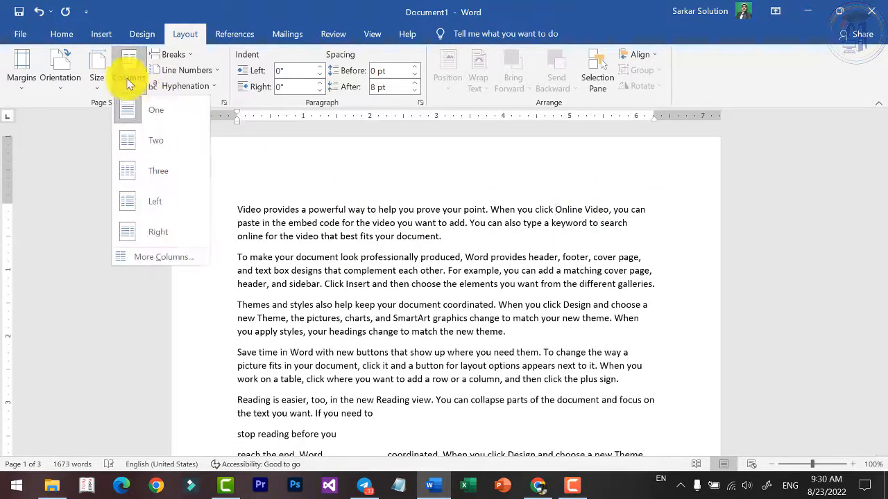
pyautogui.click(166, 261)
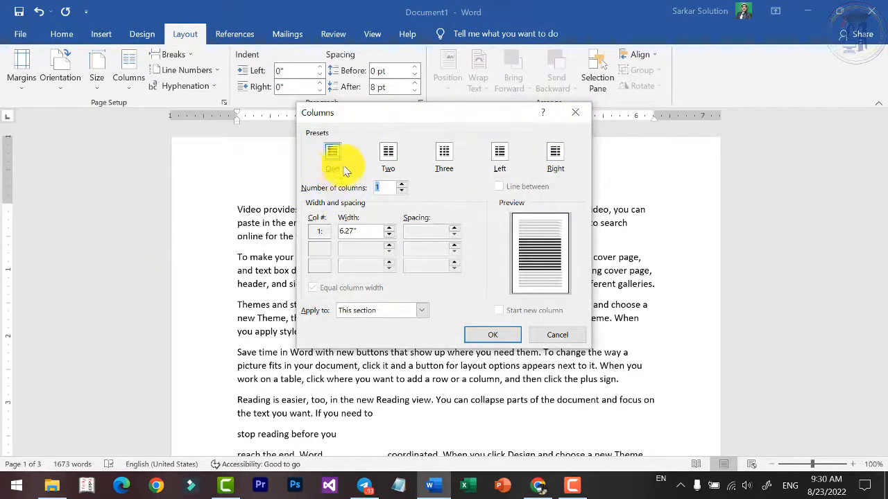
pyautogui.click(389, 157)
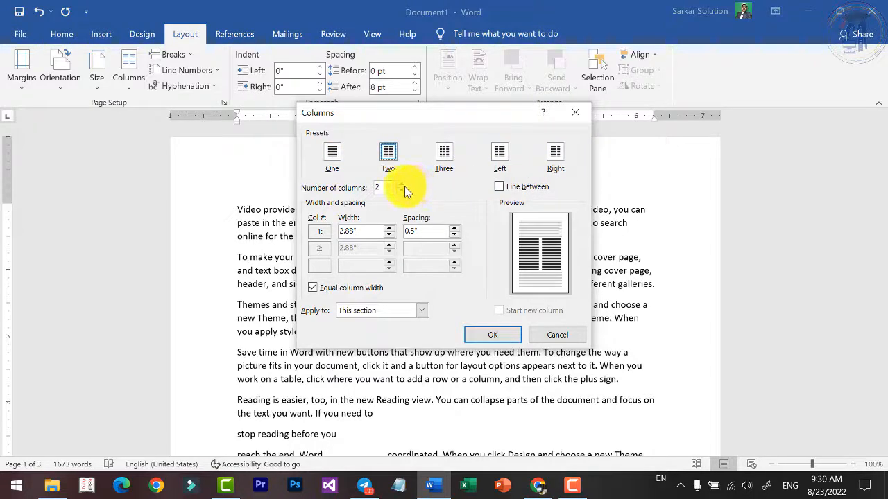
pyautogui.click(400, 185)
pyautogui.click(400, 185)
pyautogui.click(400, 185)
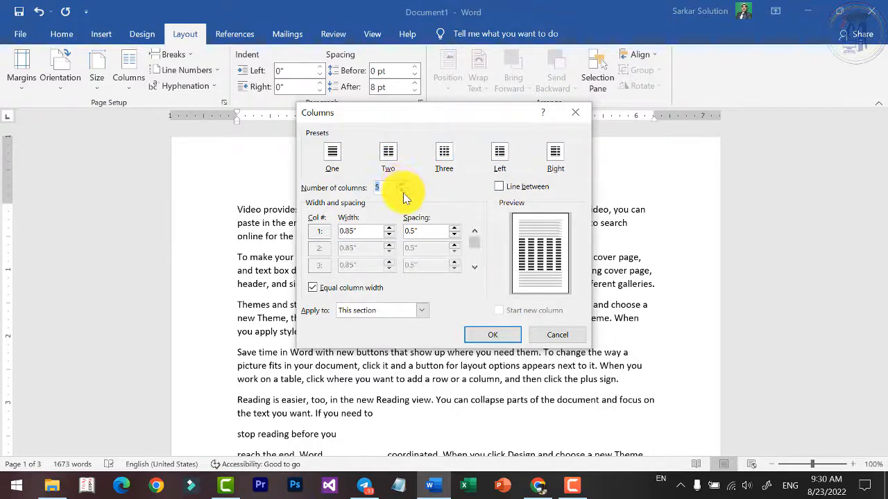
pyautogui.click(402, 192)
pyautogui.click(403, 192)
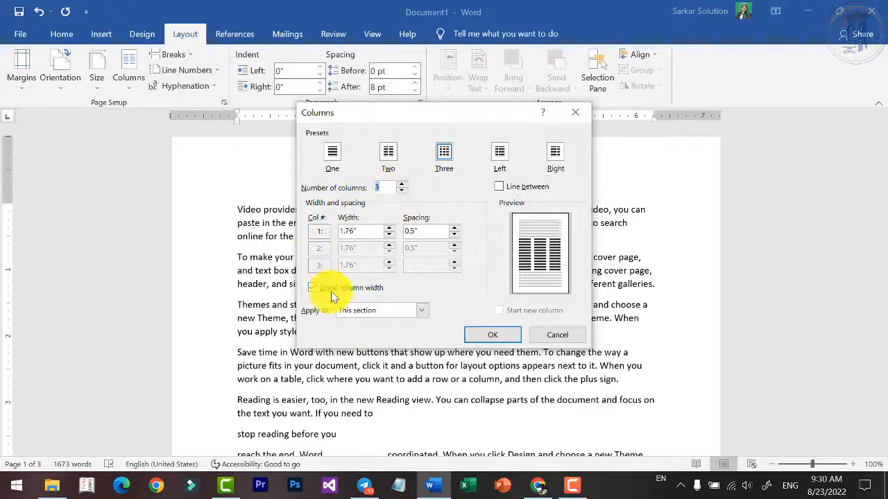
pyautogui.click(314, 288)
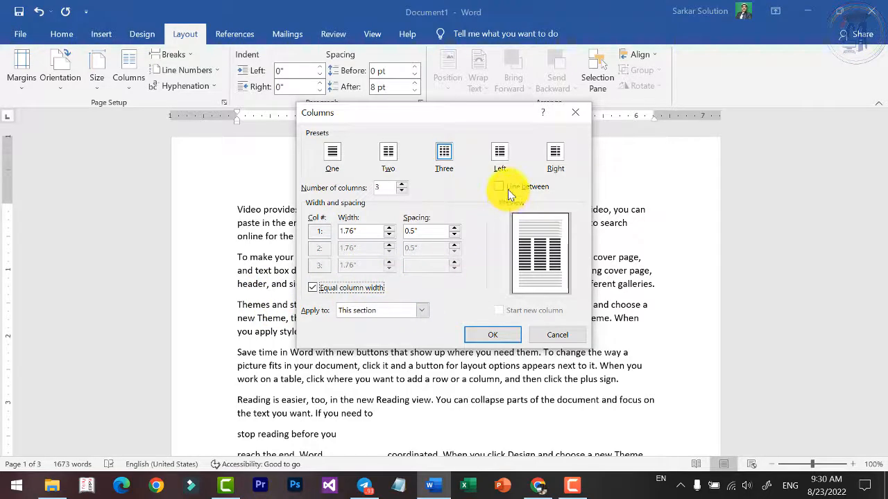
pyautogui.click(505, 340)
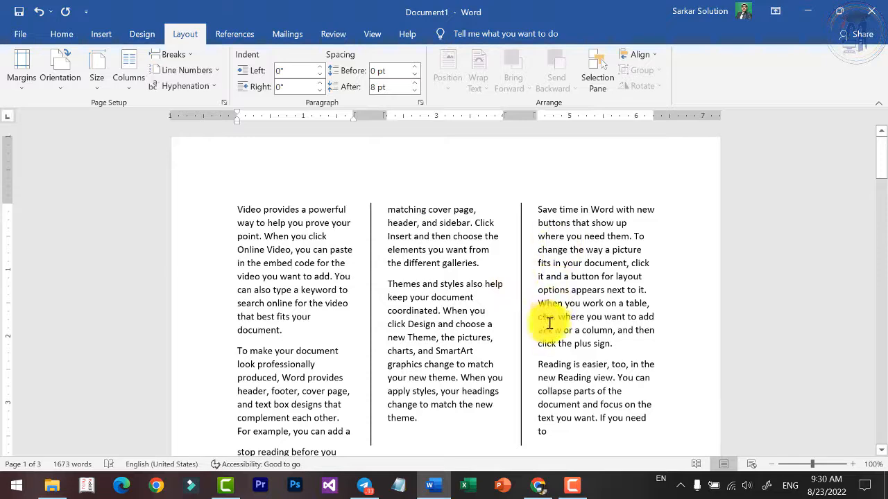
# Return the opening section to one column and zoom out to 20% to check the whole pages
pyautogui.click(135, 93)
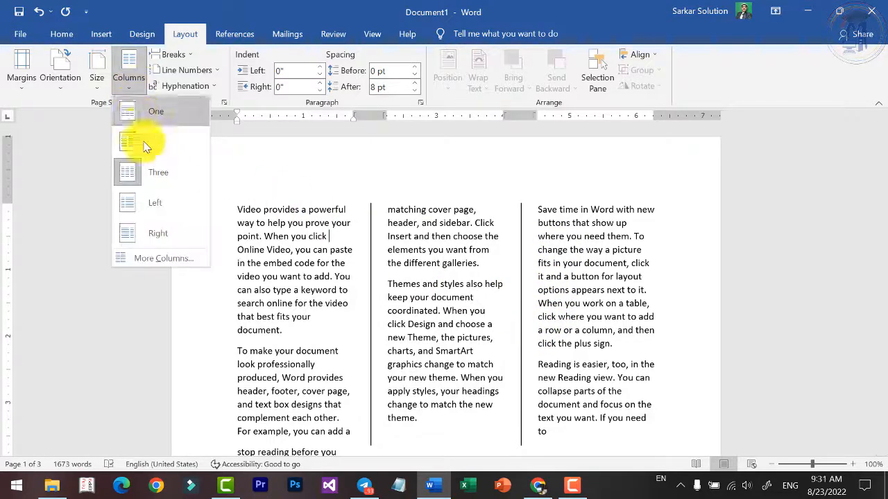
pyautogui.click(157, 112)
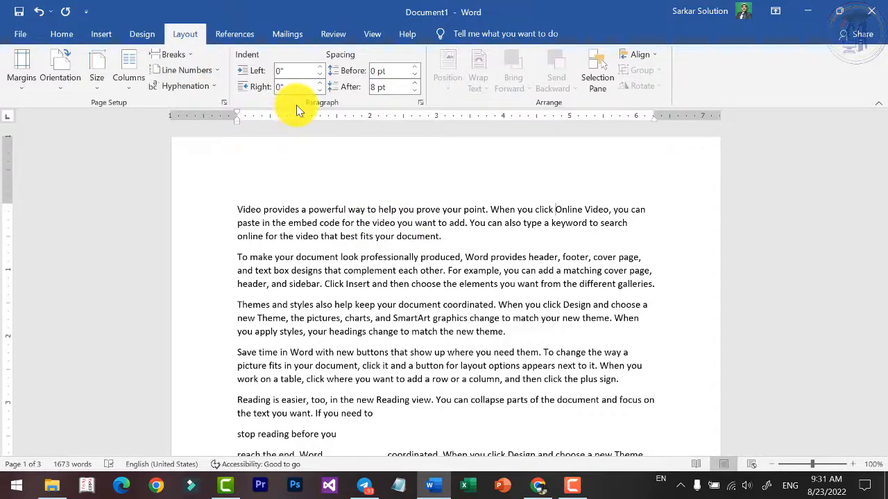
pyautogui.keyDown('ctrl'); pyautogui.scroll(-6, 355, 217); pyautogui.keyUp('ctrl')
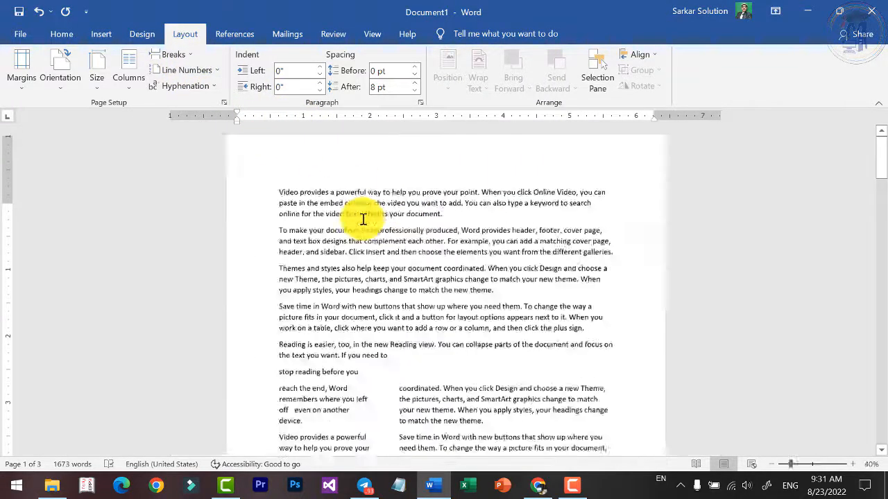
pyautogui.keyDown('ctrl'); pyautogui.scroll(-2, 362, 219); pyautogui.keyUp('ctrl')
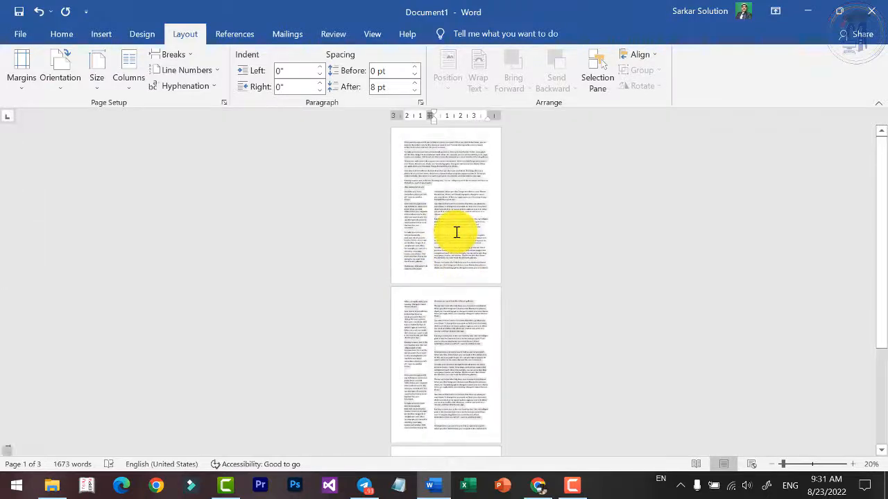
# Set the entire document to a single column
pyautogui.hotkey('ctrl', 'a')
pyautogui.click(129, 75)
pyautogui.click(156, 107)
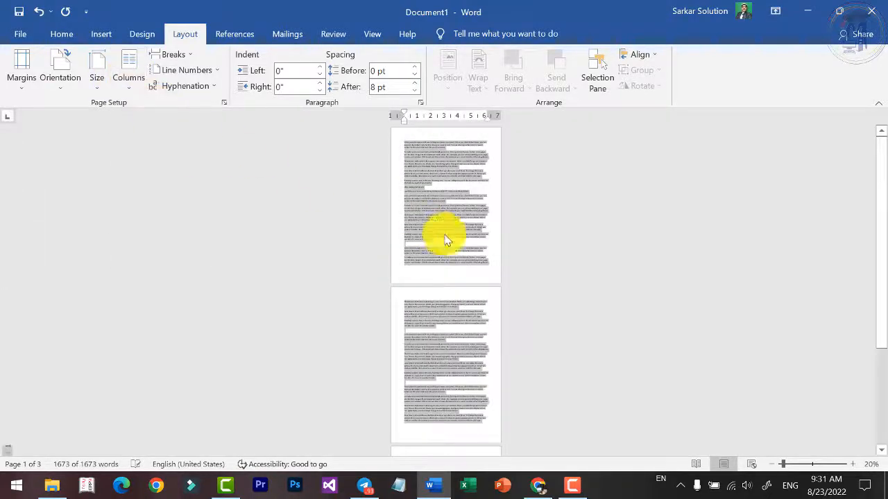
pyautogui.click(458, 206)
pyautogui.keyDown('ctrl'); pyautogui.scroll(5, 457, 206); pyautogui.keyUp('ctrl')
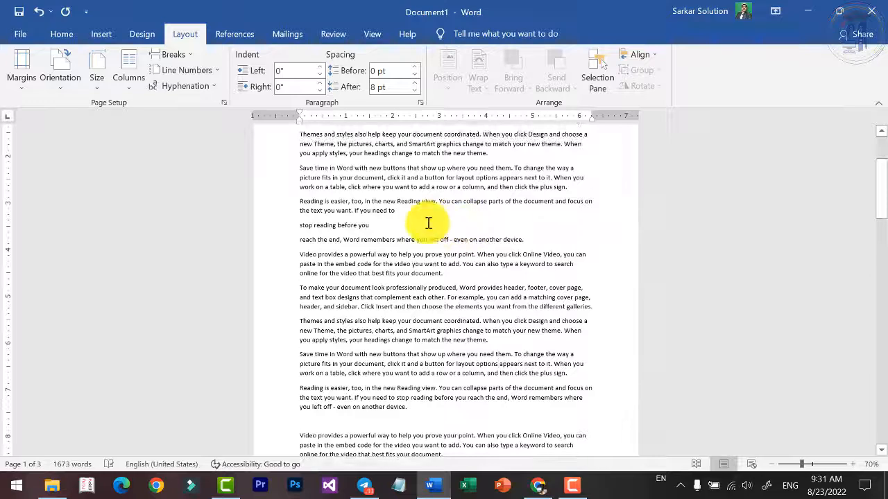
# Insert a page break after "If you need to", check where the following text goes, and undo the break
pyautogui.scroll(5, 425, 219)
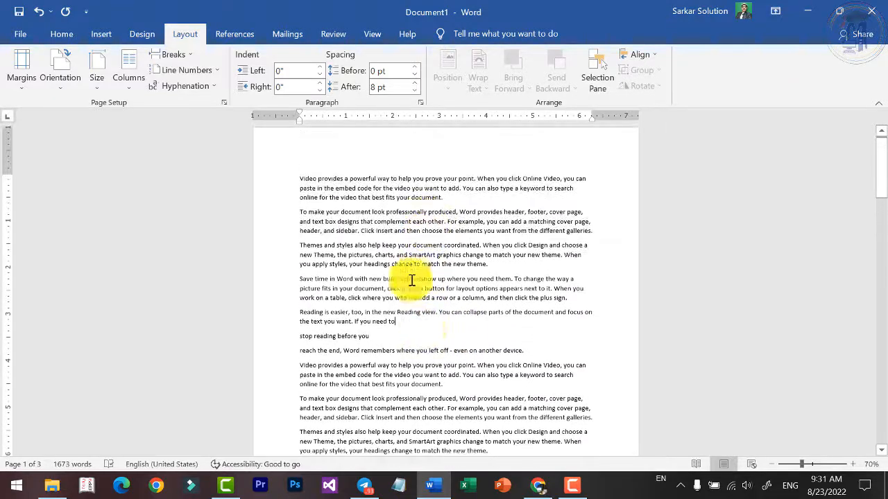
pyautogui.keyDown('ctrl'); pyautogui.scroll(3, 405, 295); pyautogui.keyUp('ctrl')
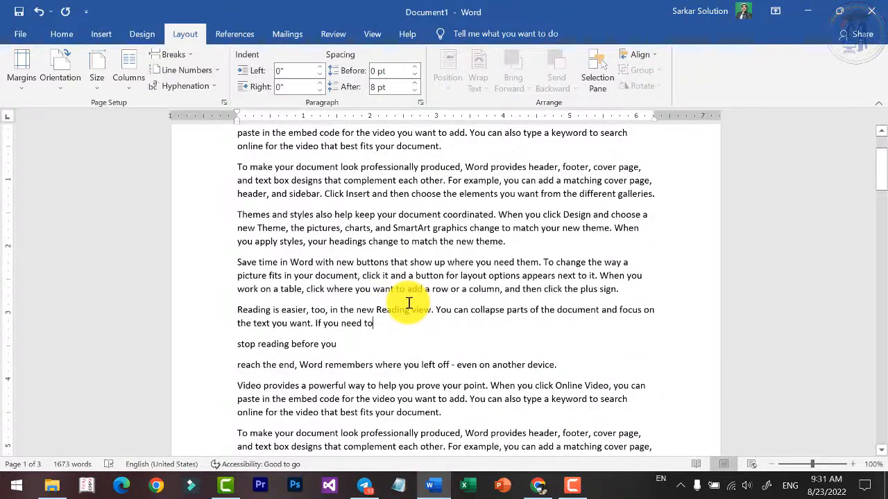
pyautogui.scroll(-4, 409, 303)
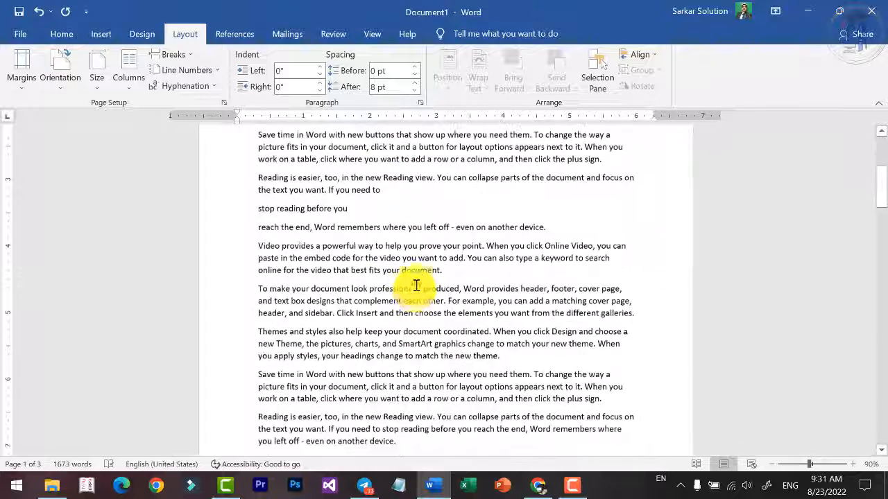
pyautogui.keyDown('ctrl'); pyautogui.scroll(-1, 416, 287); pyautogui.keyUp('ctrl')
pyautogui.scroll(3, 418, 279)
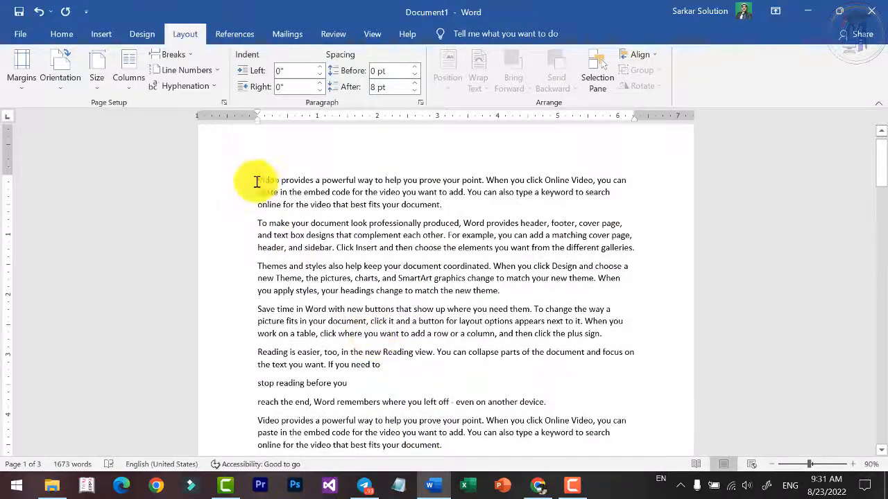
pyautogui.moveTo(257, 180); pyautogui.dragTo(391, 364)
pyautogui.click(391, 363)
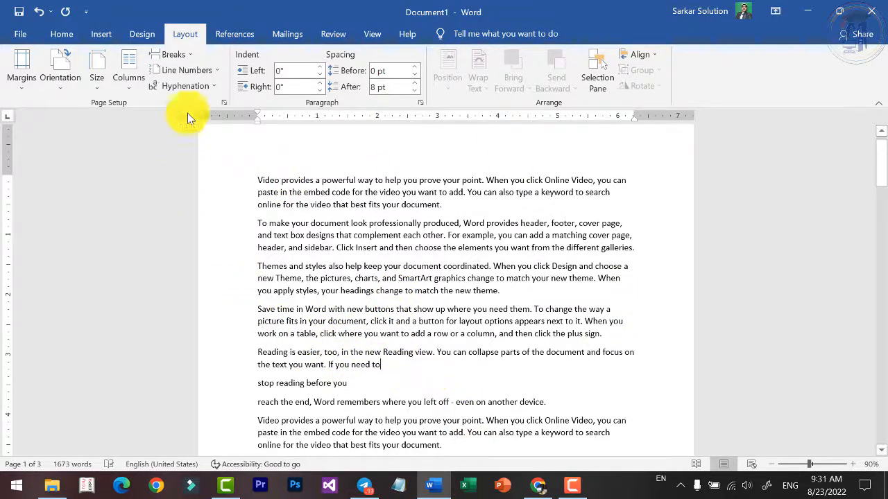
pyautogui.click(186, 61)
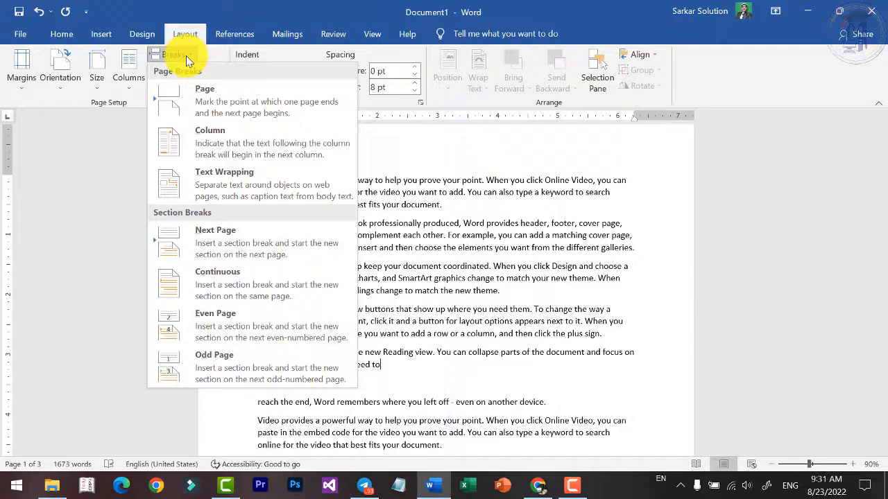
pyautogui.click(211, 103)
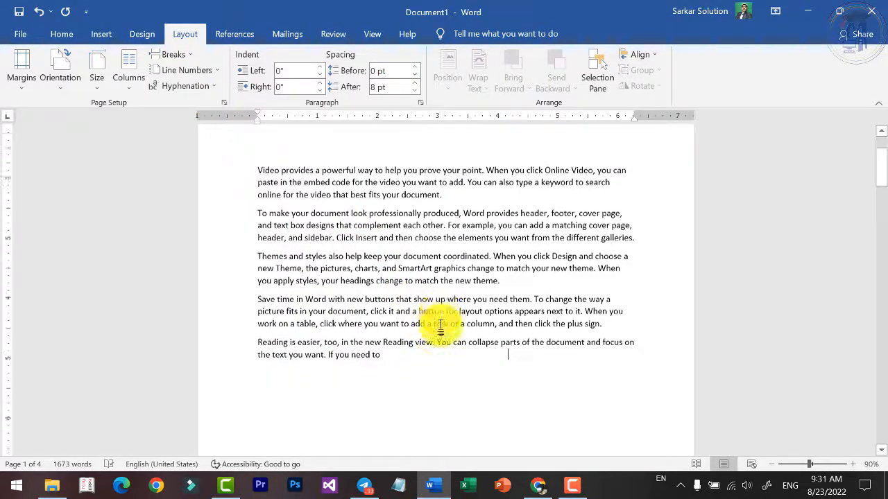
pyautogui.scroll(-12, 440, 326)
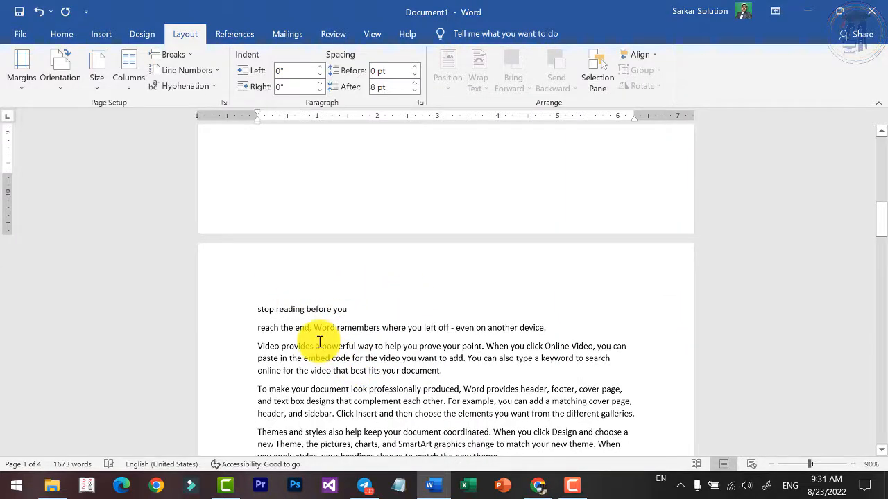
pyautogui.hotkey('ctrl', 'z')
# Apply the two-column preset to the opening section
pyautogui.click(172, 54)
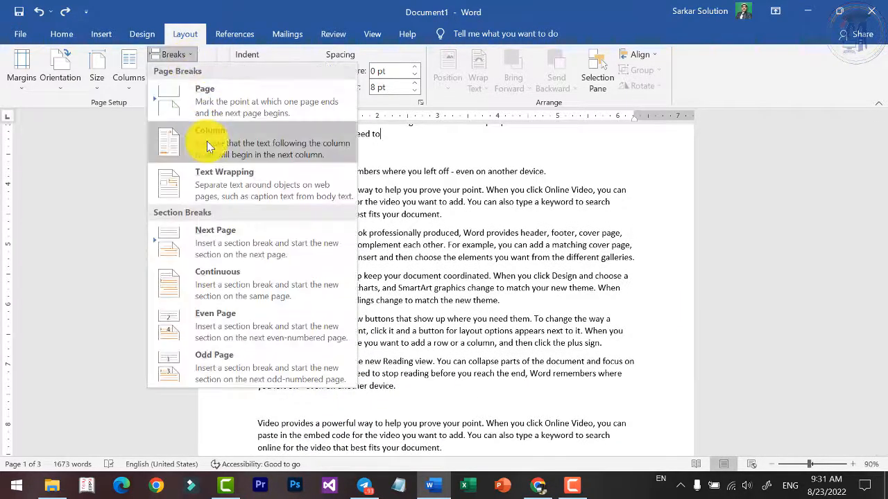
pyautogui.scroll(-3, 481, 281)
pyautogui.scroll(8, 483, 282)
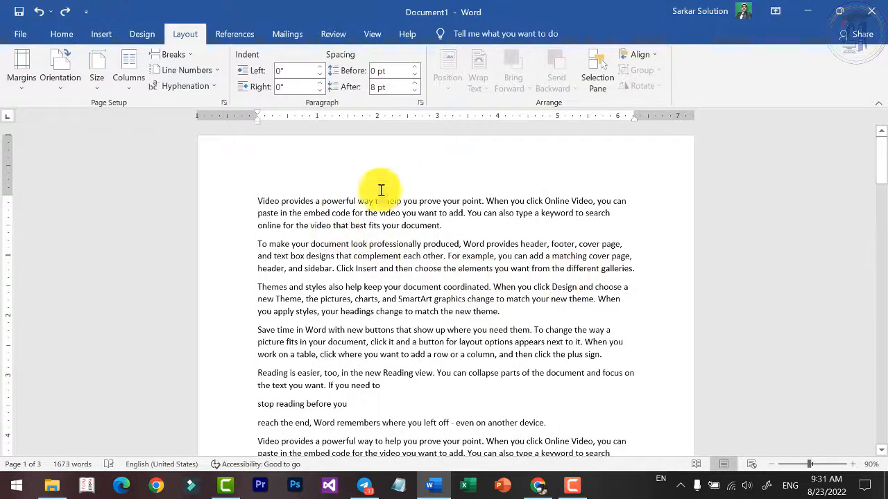
pyautogui.click(130, 82)
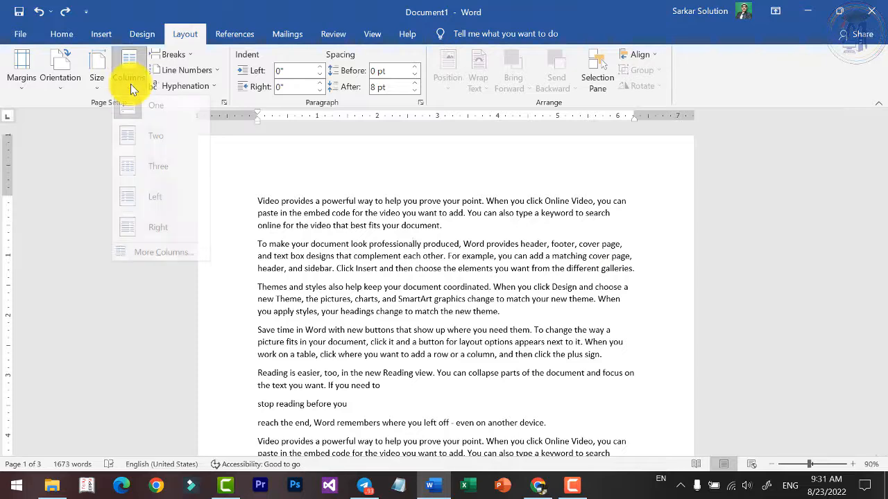
pyautogui.click(148, 143)
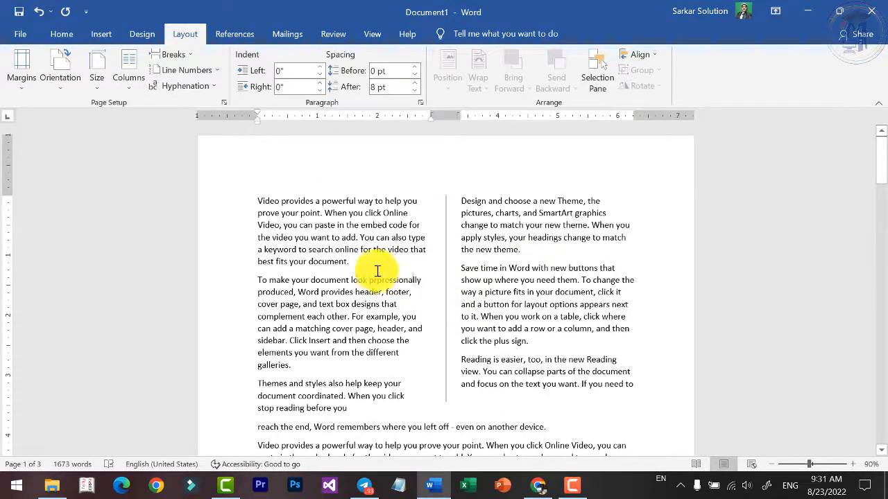
# Insert a column break between the first and second paragraphs of the opening section, and undo it
pyautogui.click(174, 55)
pyautogui.click(208, 136)
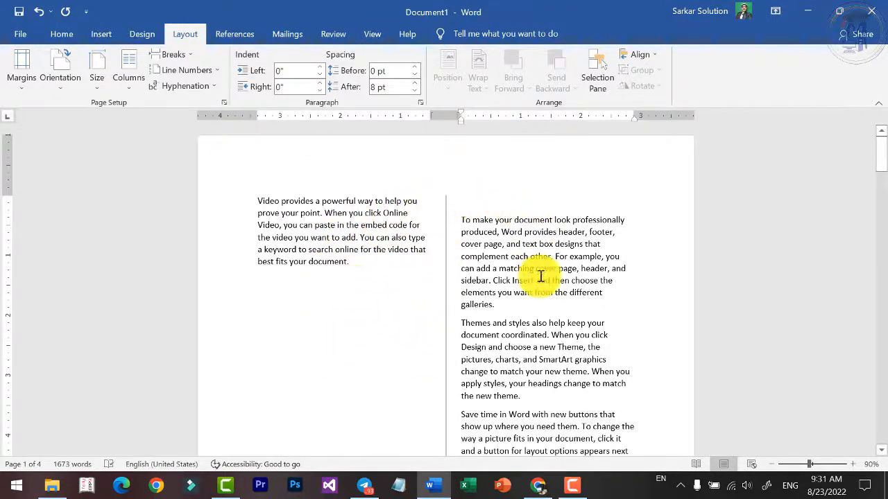
pyautogui.scroll(-3, 537, 278)
pyautogui.scroll(3, 539, 278)
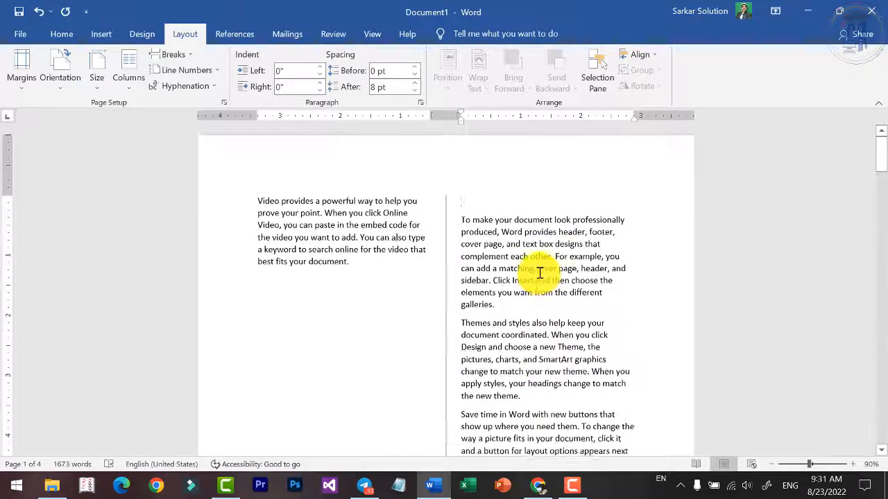
pyautogui.hotkey('ctrl', 'z')
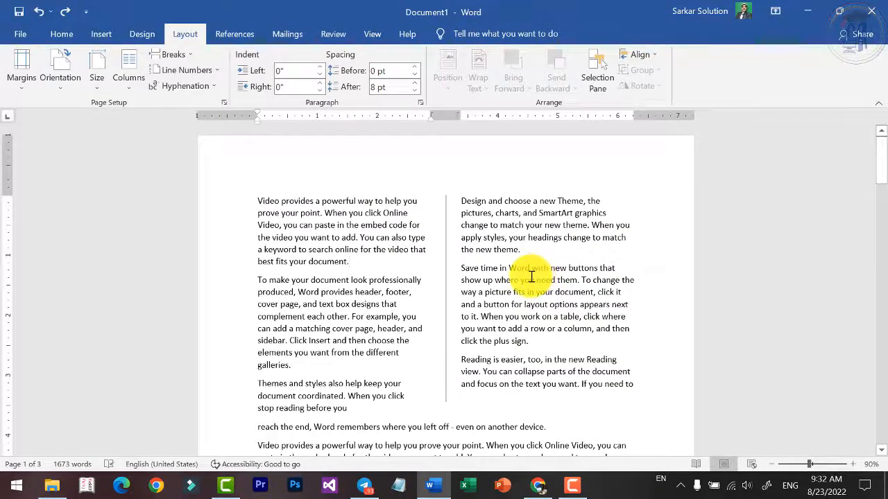
# Return the whole text, including the two-column opening section, to a single column
pyautogui.hotkey('ctrl', 'a')
pyautogui.click(123, 78)
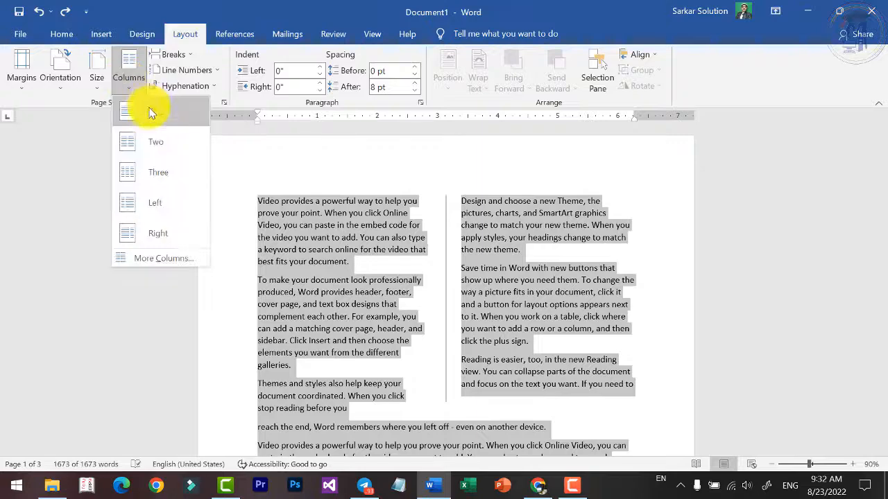
pyautogui.click(151, 113)
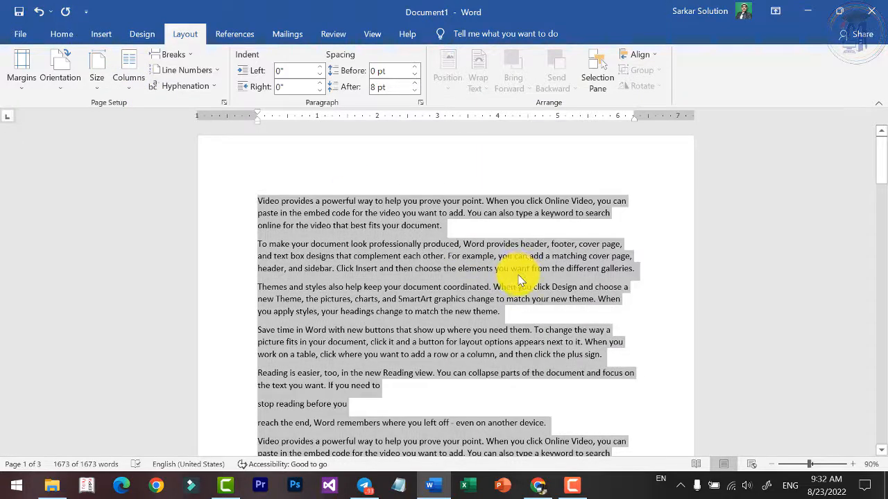
# Copy the whole text into a new blank document and go back to its beginning
pyautogui.hotkey('ctrl', 'c')
pyautogui.hotkey('ctrl', 'n')
pyautogui.hotkey('ctrl', 'v')
pyautogui.scroll(5, 506, 271)
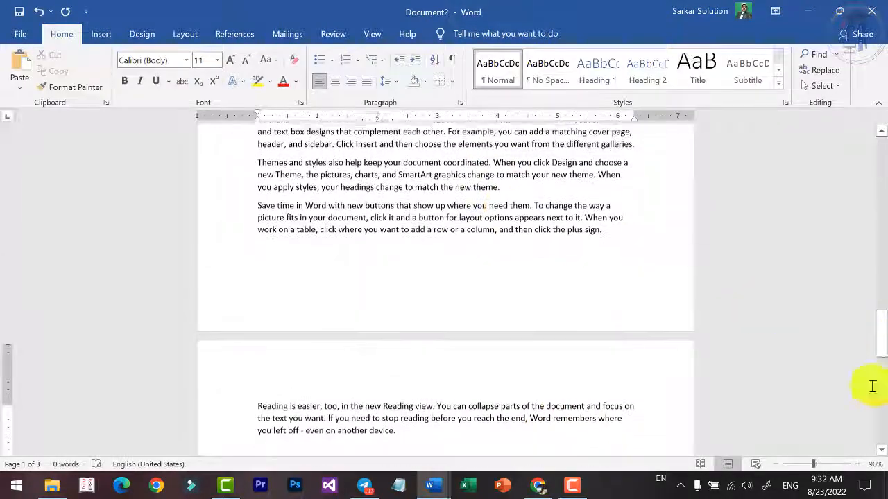
pyautogui.moveTo(878, 340); pyautogui.dragTo(870, 160)
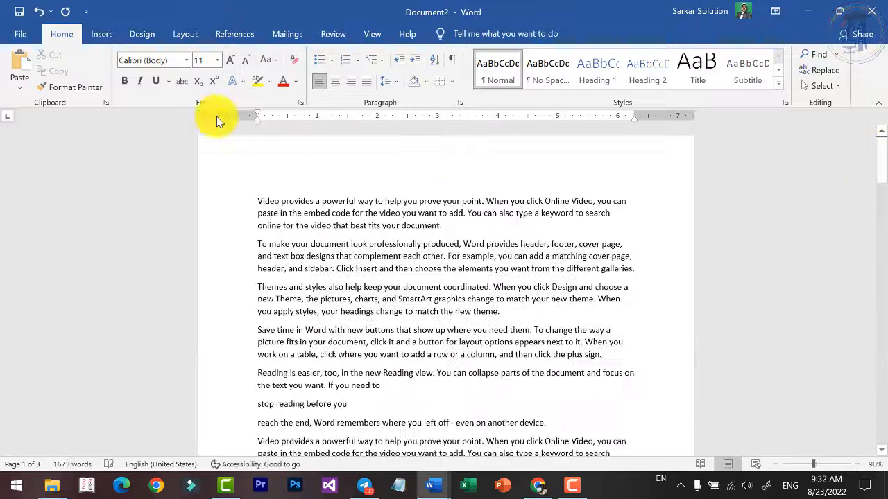
# Apply the two-column preset to the new document's last section, which starts at "reach the end"
pyautogui.click(186, 35)
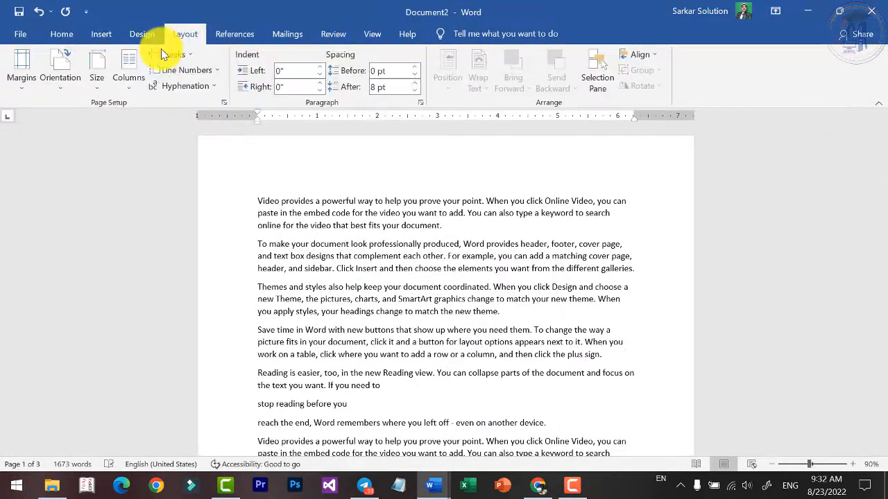
pyautogui.click(128, 74)
pyautogui.click(160, 139)
pyautogui.scroll(-5, 411, 265)
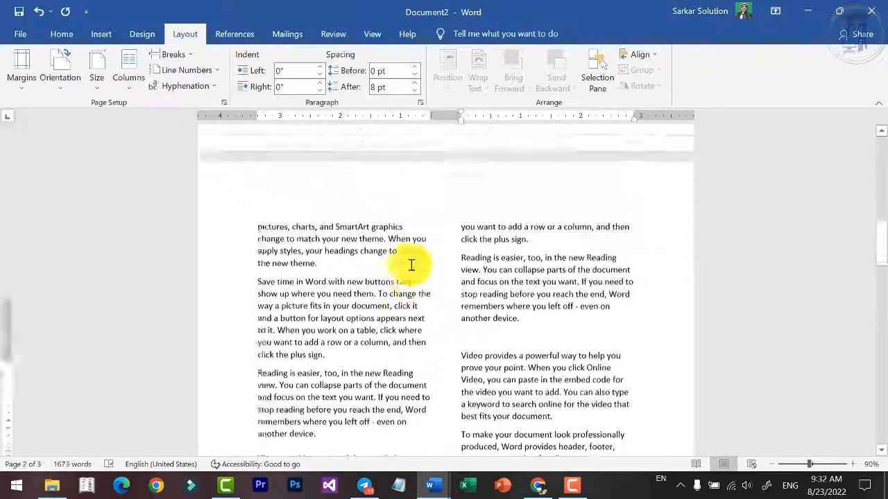
# Delete the single-column text from the beginning of the document through "stop reading before you"
pyautogui.scroll(3, 411, 265)
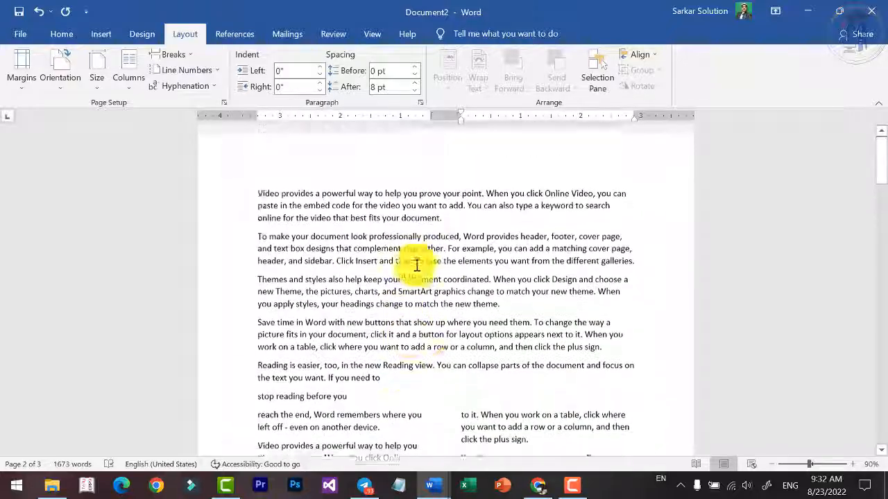
pyautogui.moveTo(402, 401); pyautogui.dragTo(174, 139)
pyautogui.press('Delete')
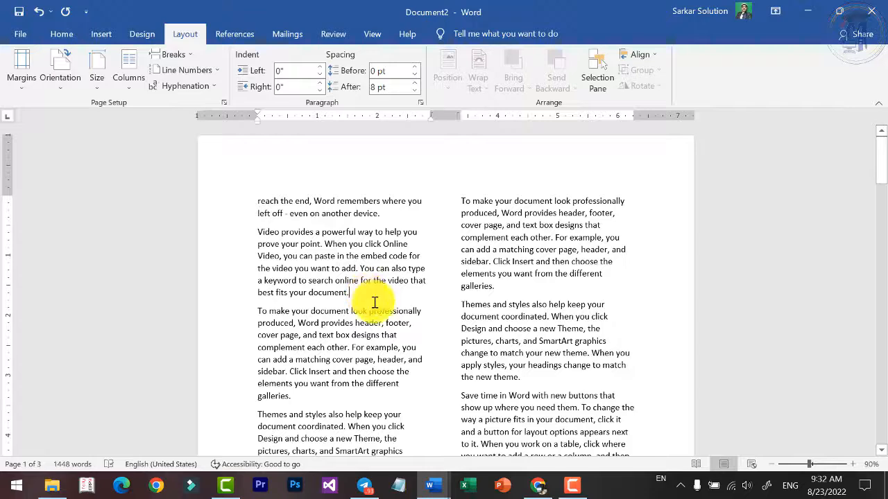
# Insert a column break after the first "best fits your document." paragraph and remove it again
pyautogui.scroll(3, 352, 303)
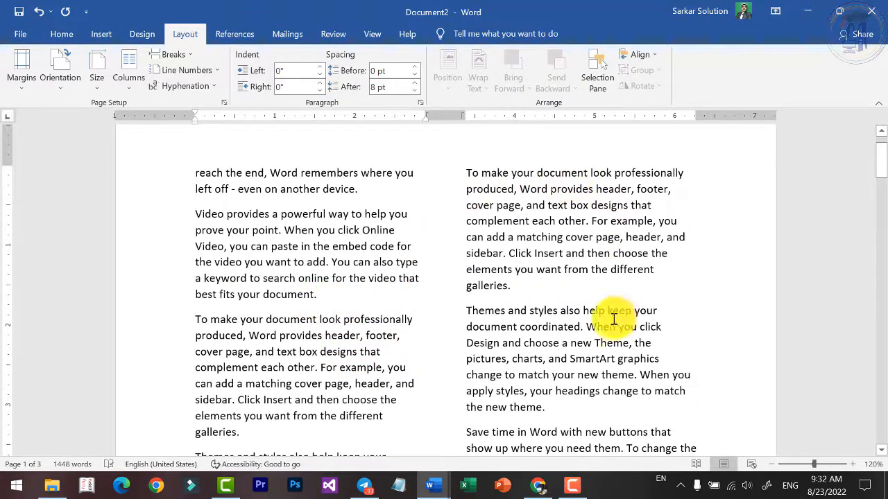
pyautogui.click(172, 54)
pyautogui.click(200, 143)
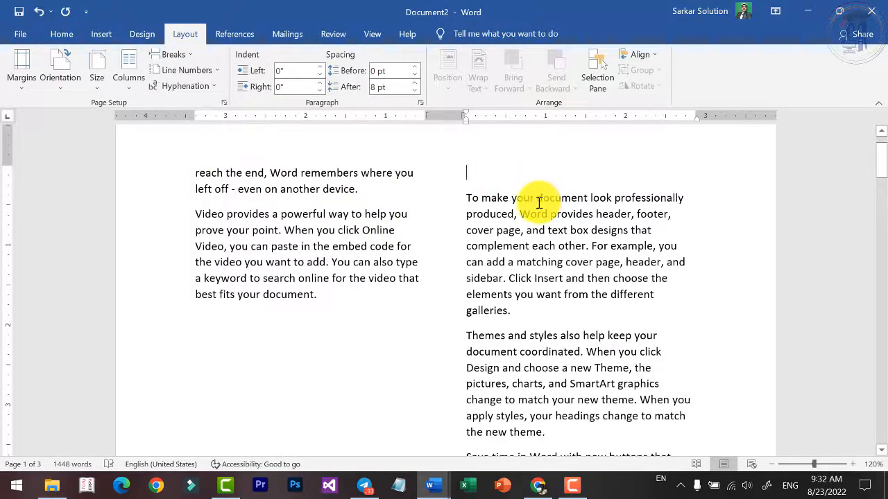
pyautogui.press('BackSpace')
# Insert a text wrapping break before "You can also type" in the first Video paragraph, and undo it
pyautogui.scroll(2, 327, 229)
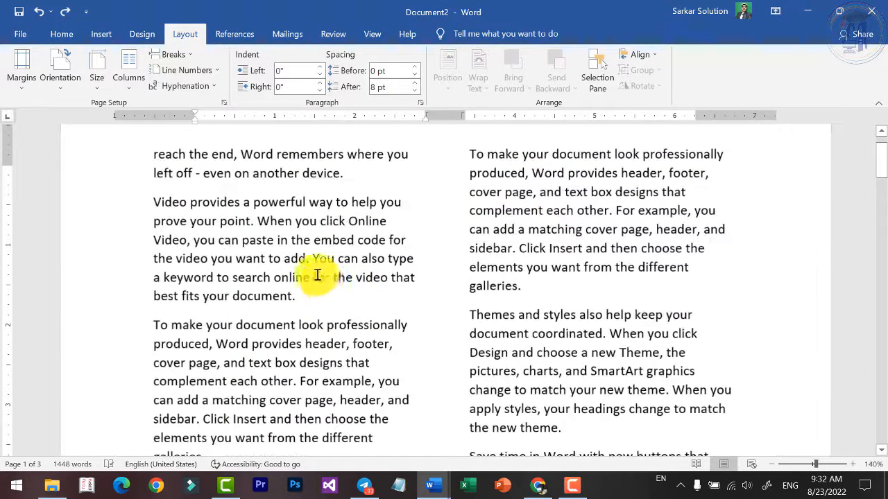
pyautogui.click(312, 258)
pyautogui.click(173, 54)
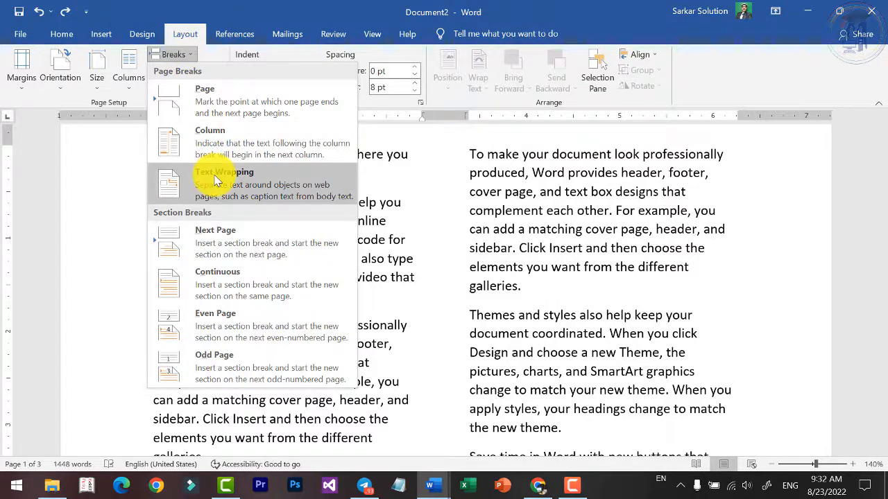
pyautogui.click(216, 180)
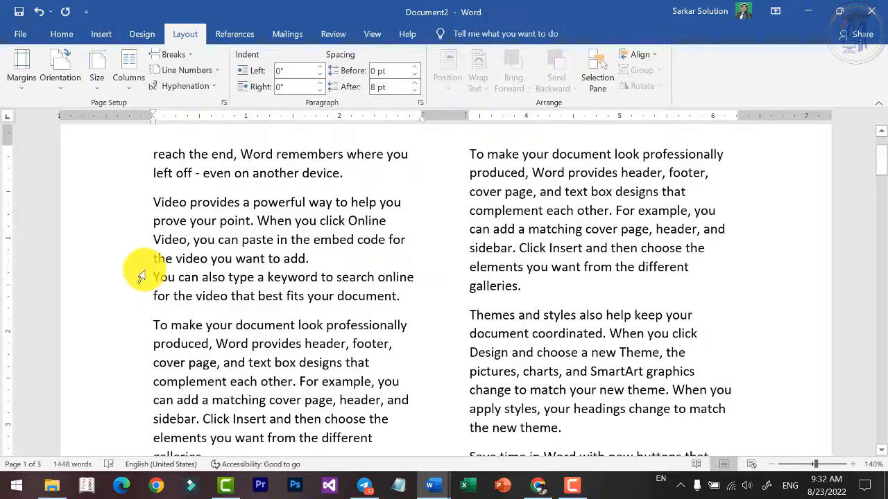
pyautogui.hotkey('ctrl', 'z')
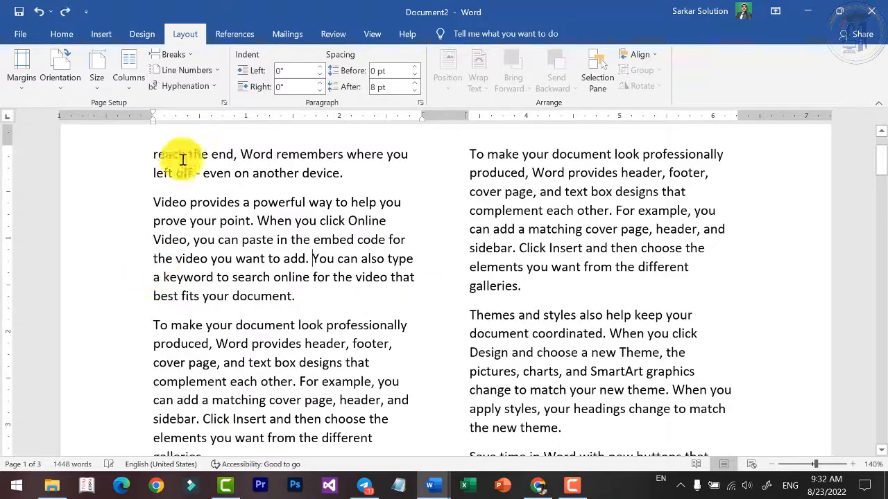
pyautogui.click(182, 57)
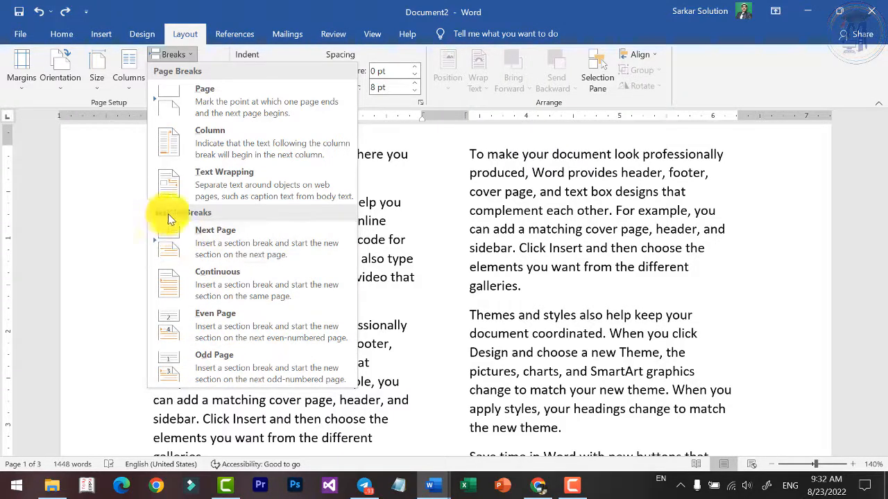
pyautogui.click(191, 62)
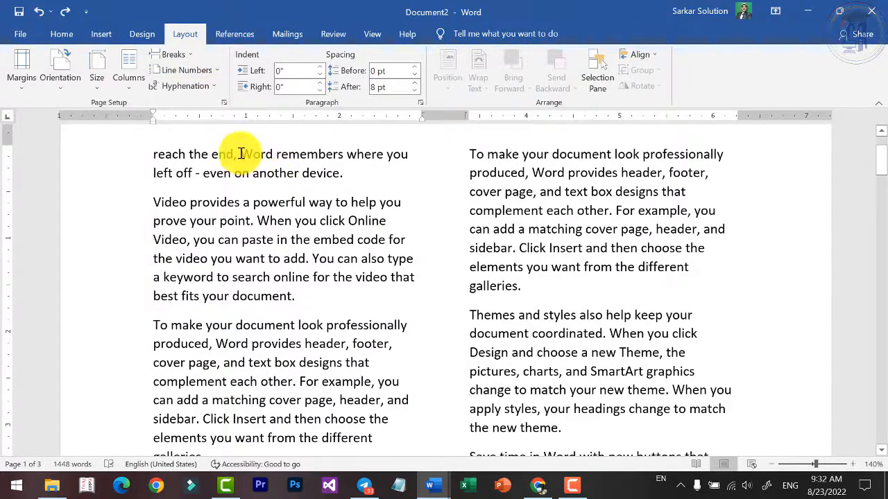
# Set all the text of the new document to a single column and return to its first page
pyautogui.hotkey('ctrl', 'a')
pyautogui.click(129, 77)
pyautogui.click(148, 109)
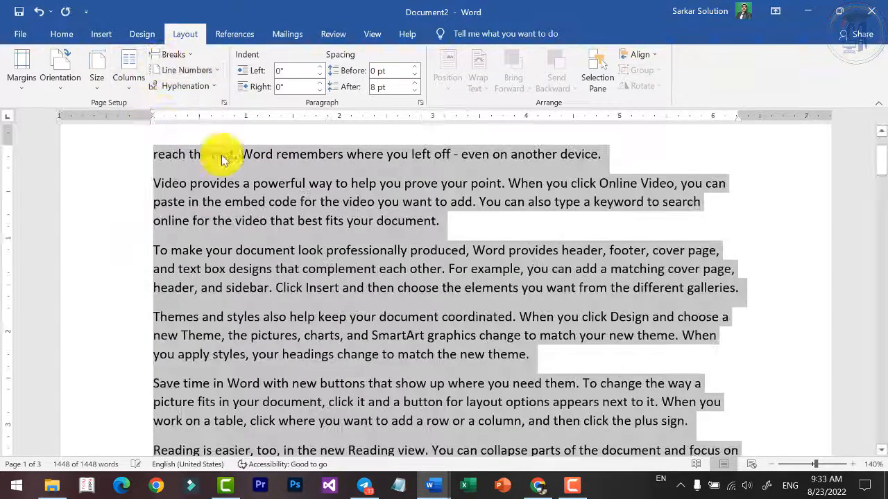
pyautogui.click(298, 220)
pyautogui.scroll(2, 297, 229)
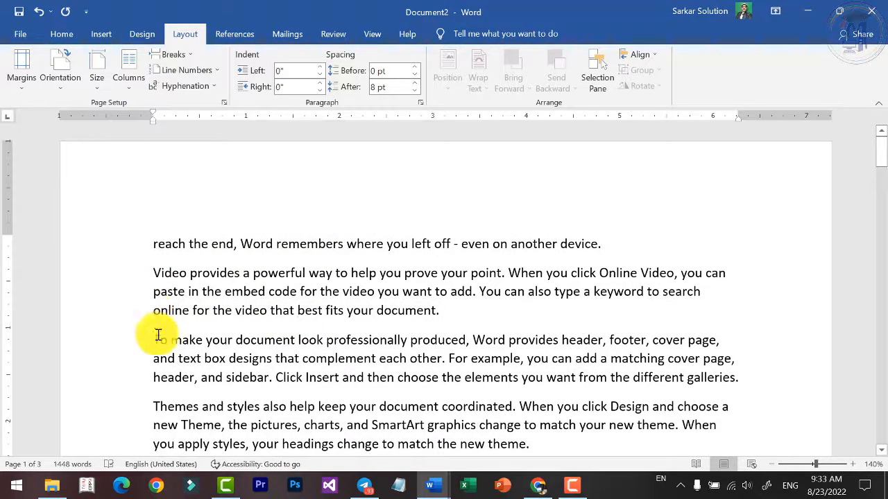
# Apply continuous line numbering to the document and review the numbering across its pages
pyautogui.click(158, 335)
pyautogui.click(173, 71)
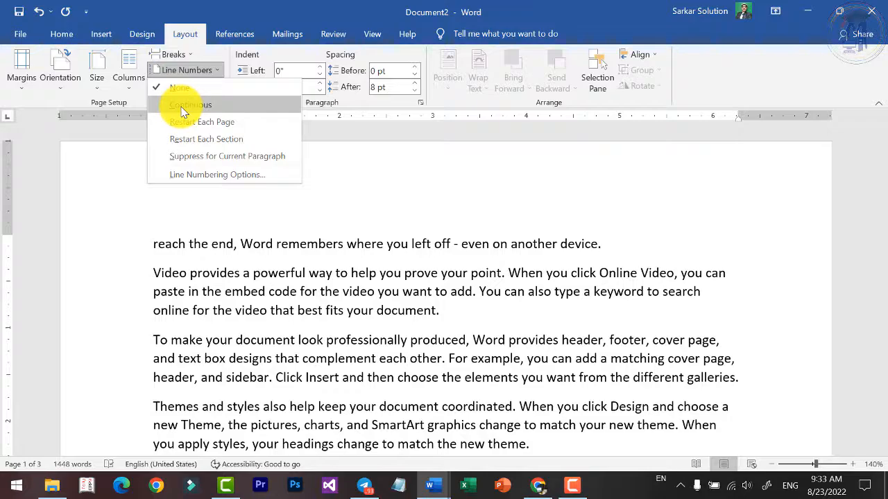
pyautogui.click(184, 111)
pyautogui.scroll(-5, 258, 297)
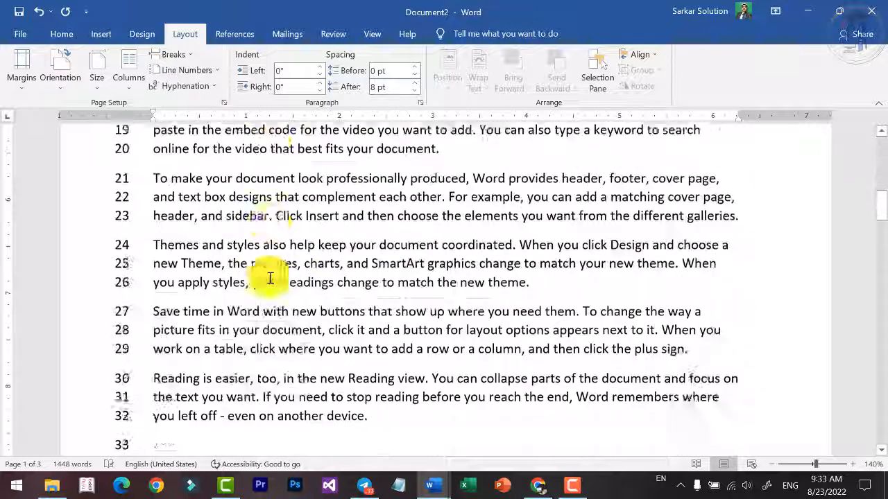
pyautogui.scroll(-10, 271, 278)
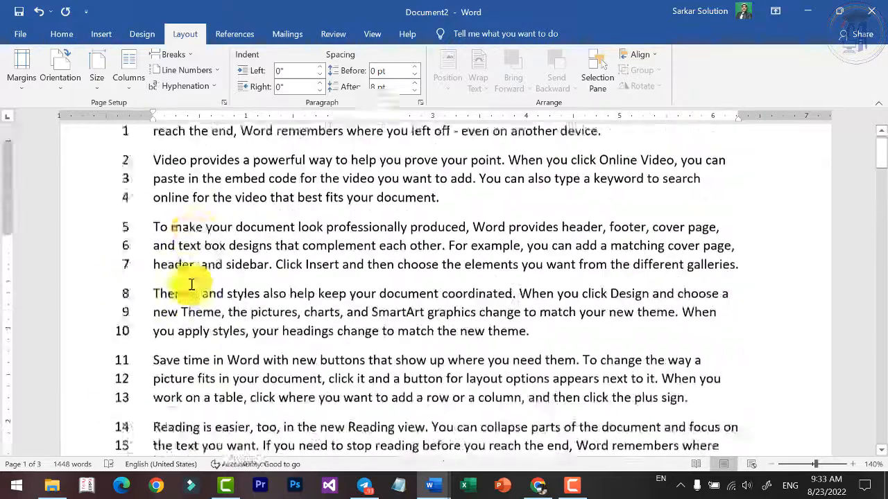
pyautogui.scroll(6, 193, 285)
pyautogui.scroll(-7, 196, 285)
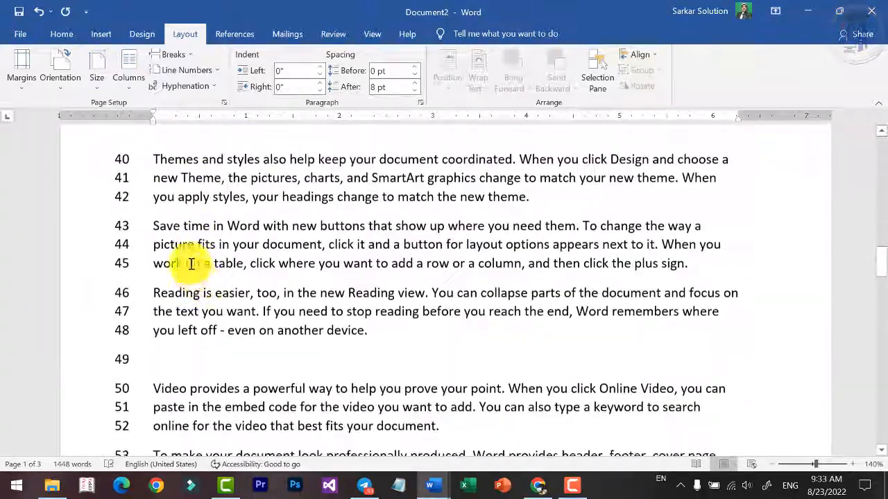
pyautogui.scroll(2, 192, 263)
pyautogui.scroll(-12, 134, 258)
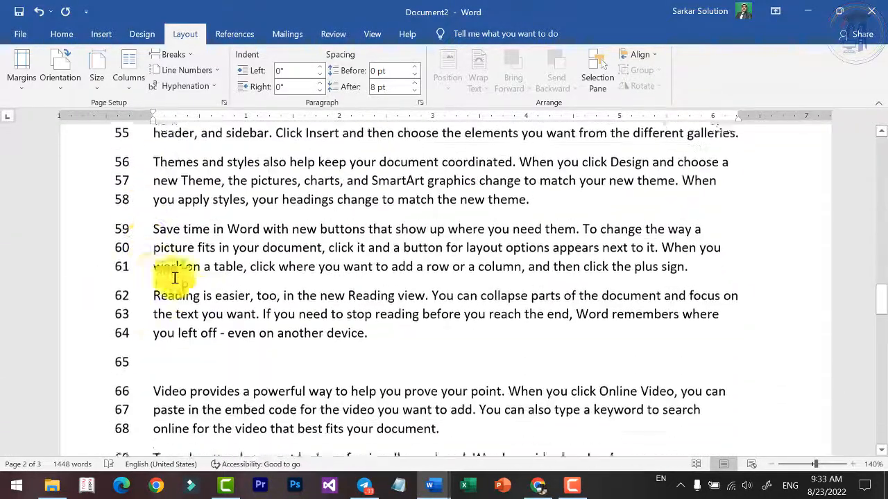
pyautogui.scroll(-3, 187, 300)
pyautogui.scroll(15, 184, 280)
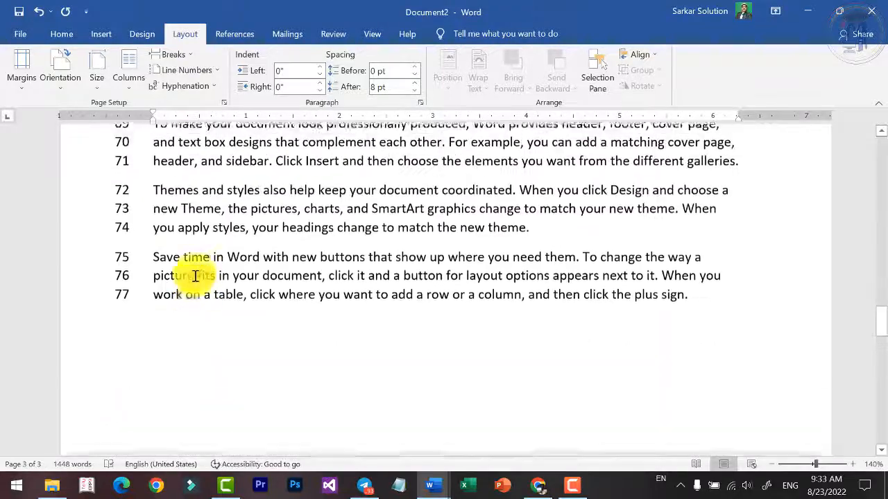
# Set the line numbering to restart on each page and check it on the second and third pages
pyautogui.click(165, 341)
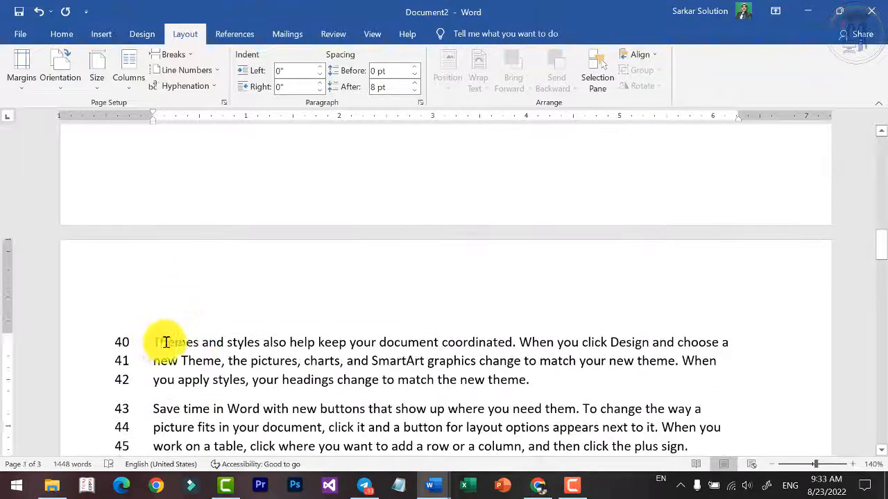
pyautogui.click(189, 72)
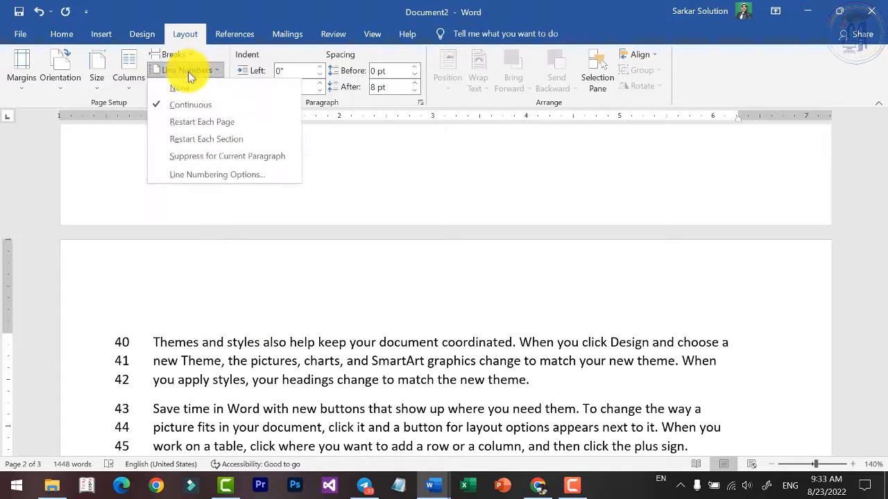
pyautogui.click(196, 128)
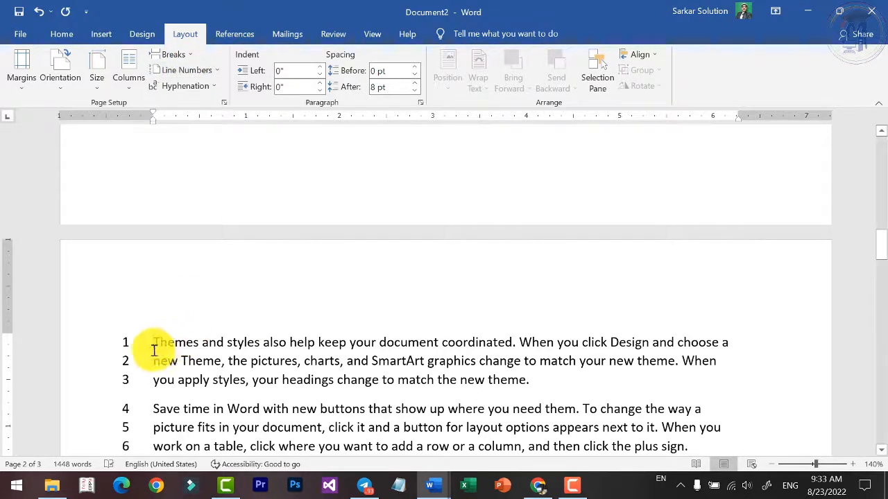
pyautogui.scroll(-12, 133, 360)
pyautogui.scroll(-8, 133, 360)
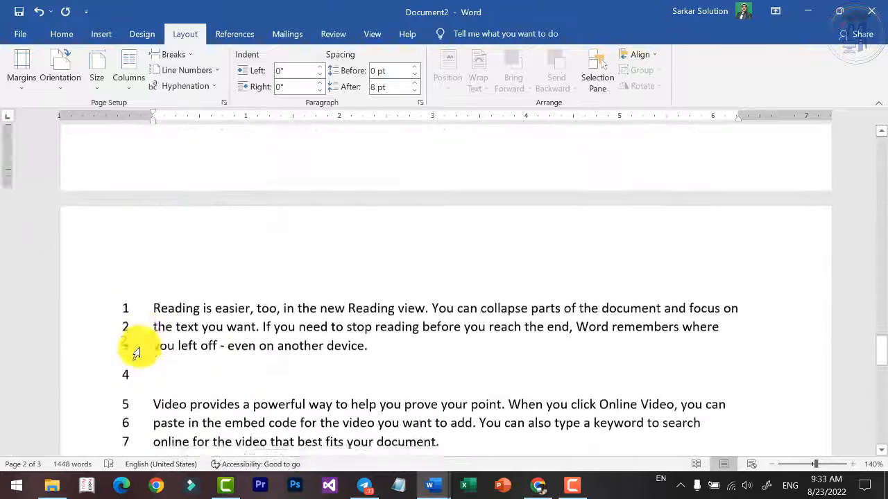
pyautogui.scroll(9, 135, 347)
pyautogui.scroll(4, 150, 328)
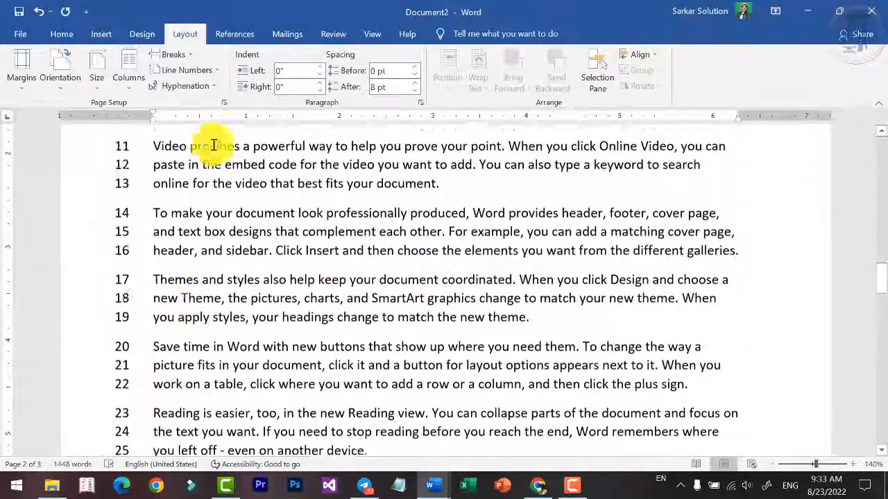
# Suppress line numbering for the "Themes and styles" paragraph that starts the second page, and undo it
pyautogui.click(210, 72)
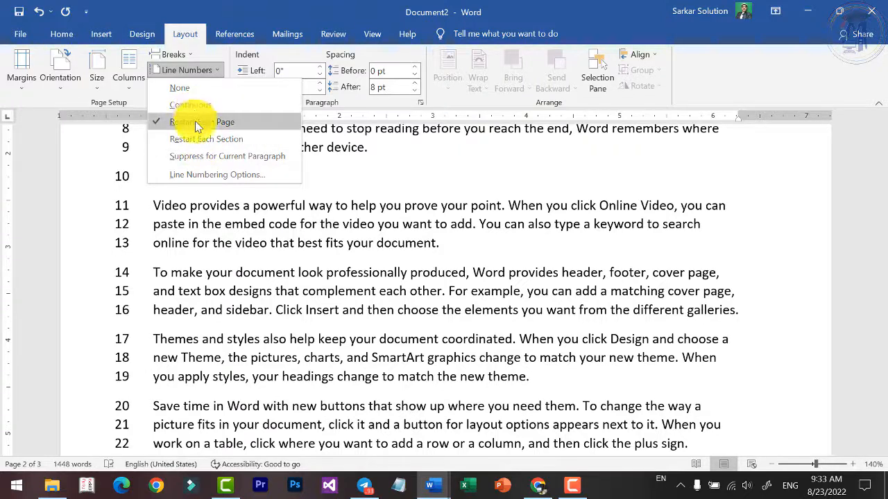
pyautogui.click(198, 158)
pyautogui.scroll(3, 228, 311)
pyautogui.scroll(-3, 146, 378)
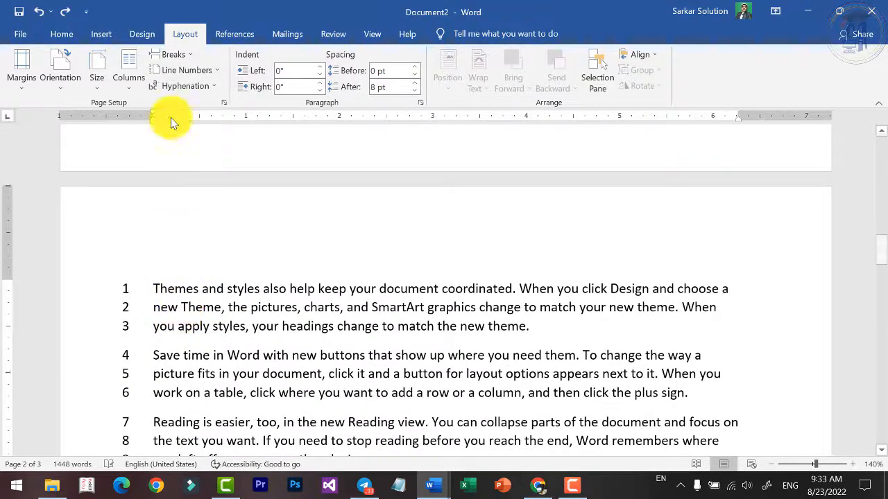
# Set line numbers to None, return to the first page and enlarge the view to 150%
pyautogui.click(198, 70)
pyautogui.click(180, 90)
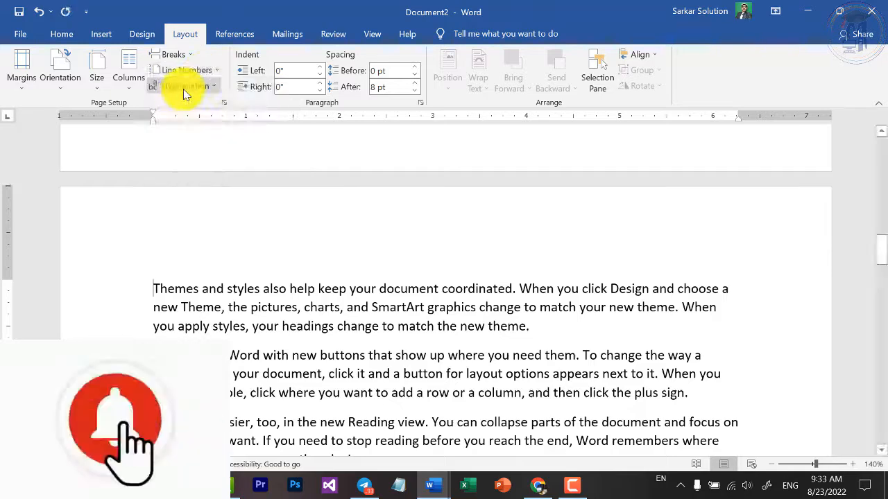
pyautogui.scroll(3, 215, 249)
pyautogui.scroll(1, 216, 248)
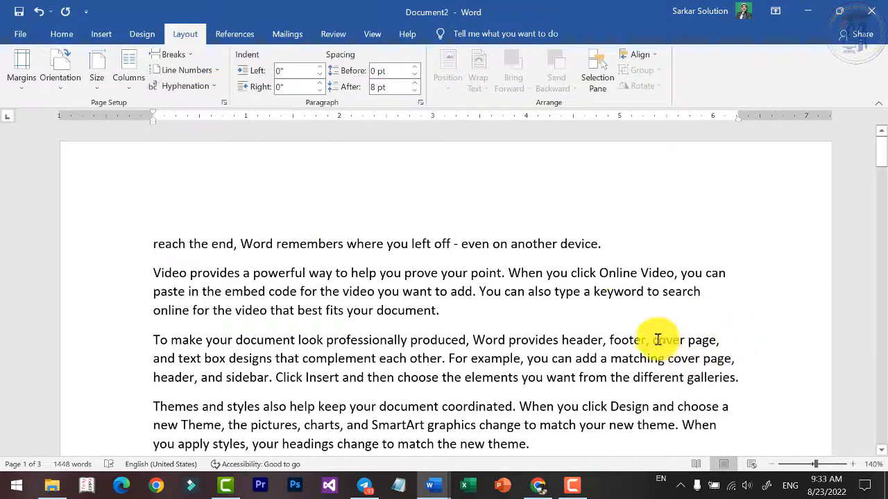
pyautogui.scroll(1, 719, 369)
pyautogui.scroll(-1, 719, 368)
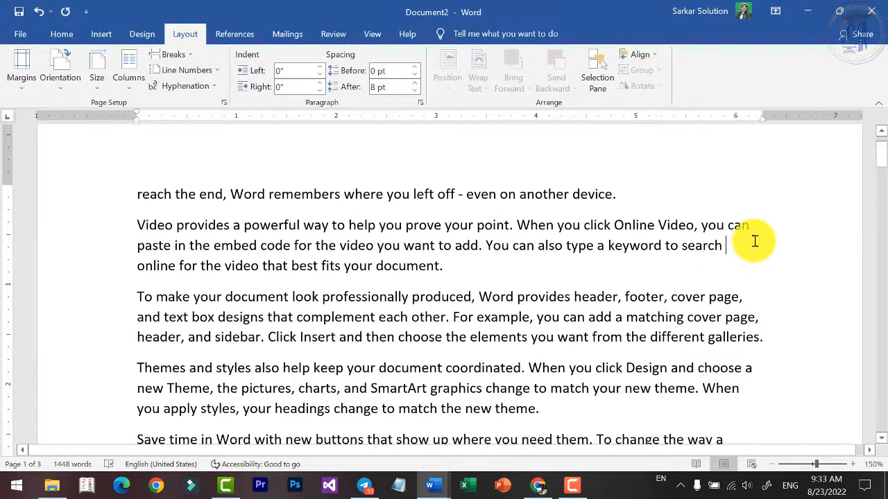
# Set the document's hyphenation to Automatic
pyautogui.moveTo(137, 267); pyautogui.dragTo(176, 265)
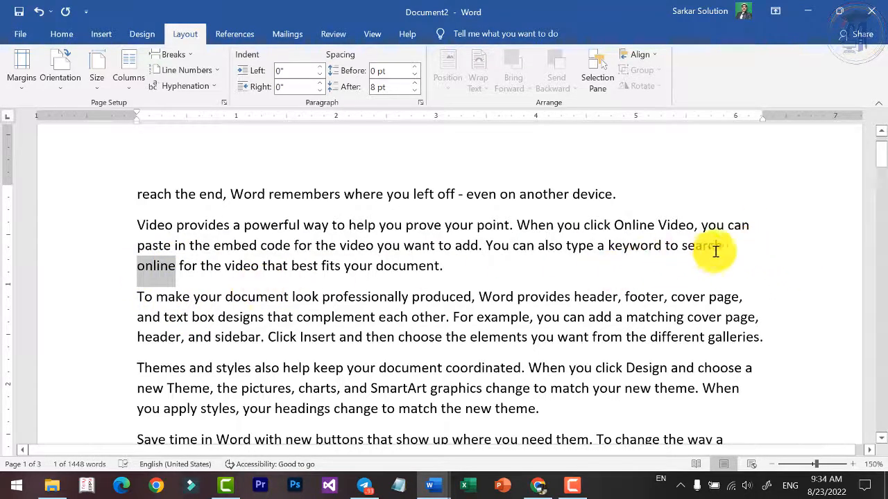
pyautogui.press('Left')
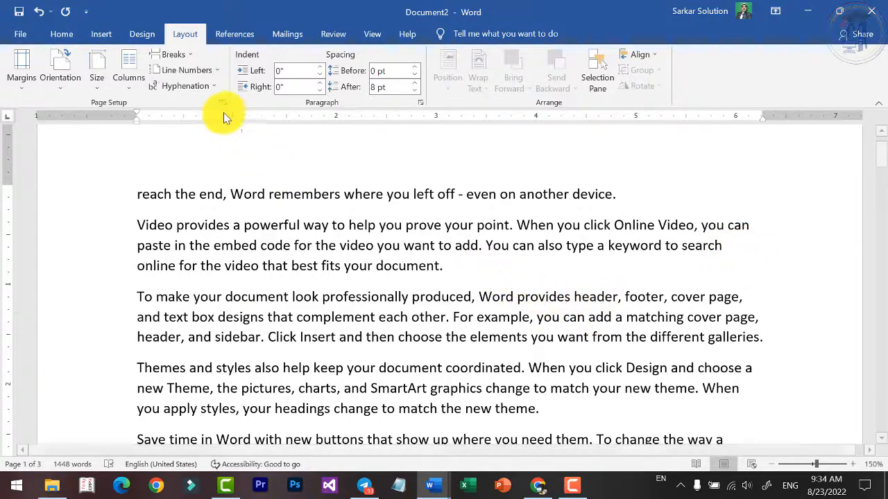
pyautogui.click(215, 87)
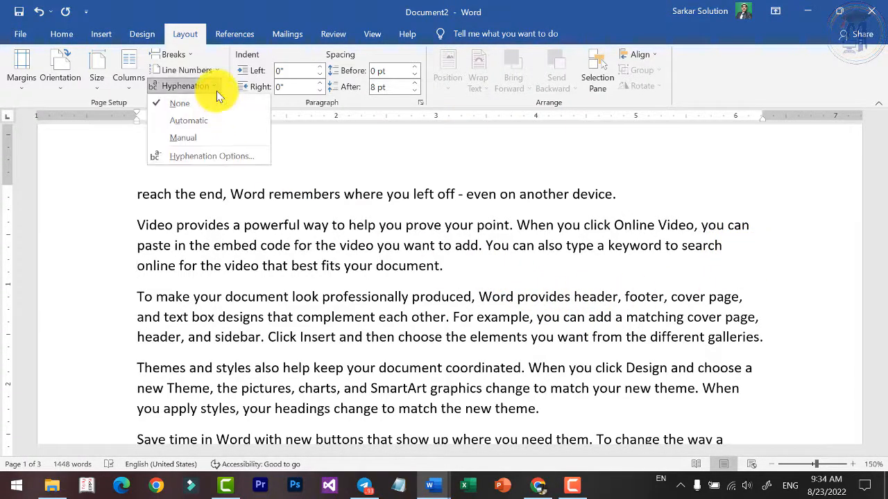
pyautogui.click(185, 111)
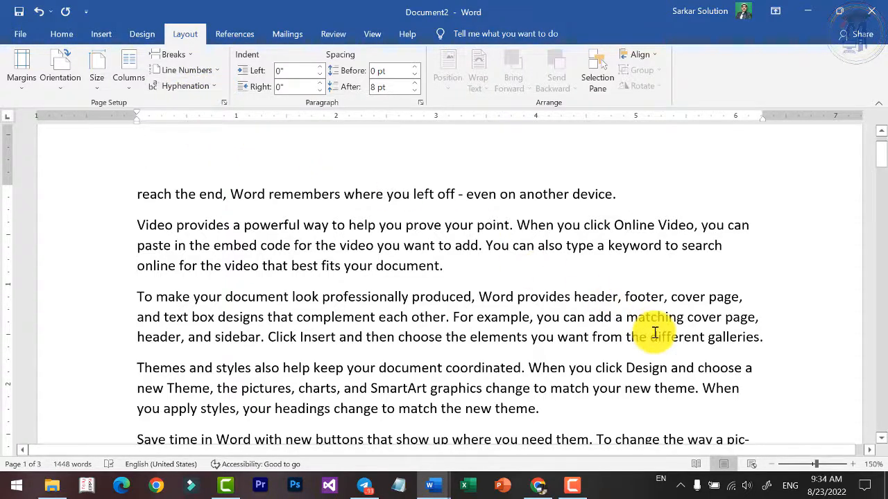
# Examine the line endings of the paragraphs for words split by automatic hyphenation
pyautogui.scroll(-3, 710, 250)
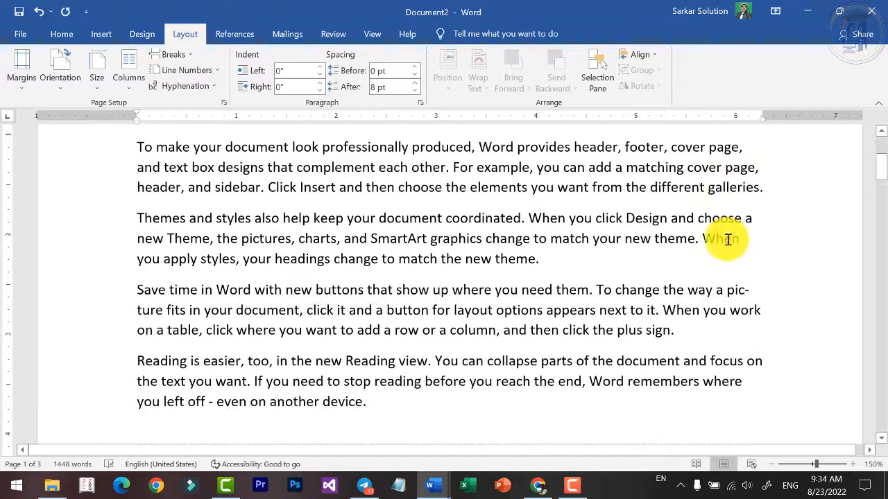
pyautogui.moveTo(723, 294); pyautogui.dragTo(747, 294)
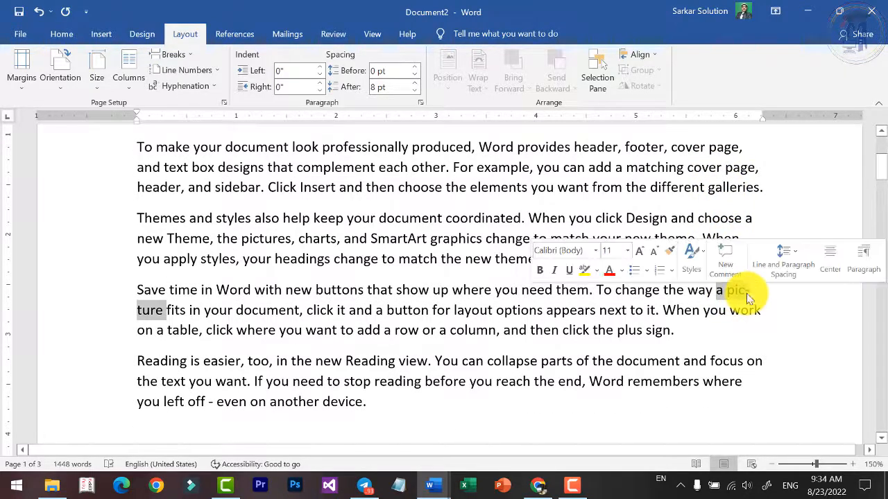
pyautogui.click(746, 296)
pyautogui.click(749, 296)
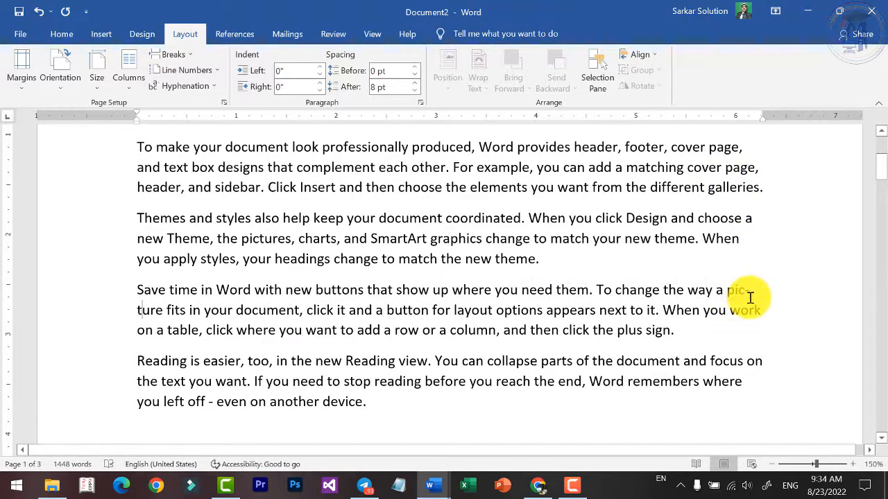
pyautogui.doubleClick(159, 314)
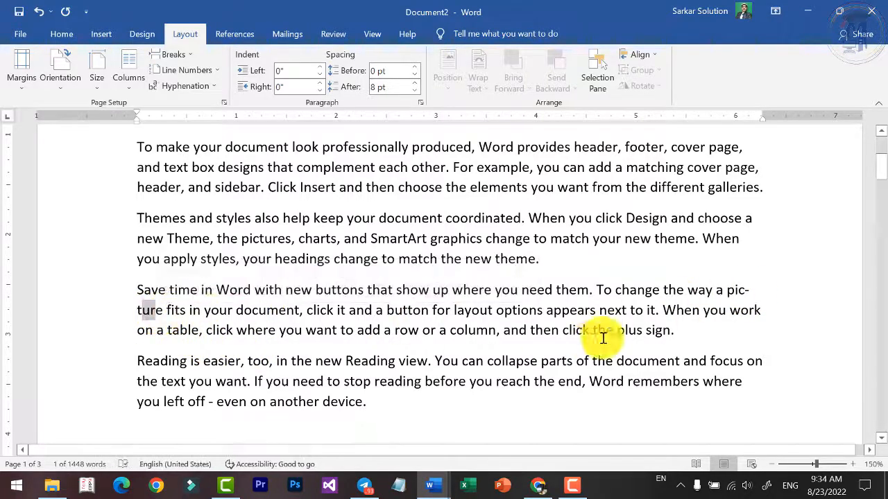
pyautogui.scroll(-7, 666, 333)
pyautogui.scroll(3, 735, 312)
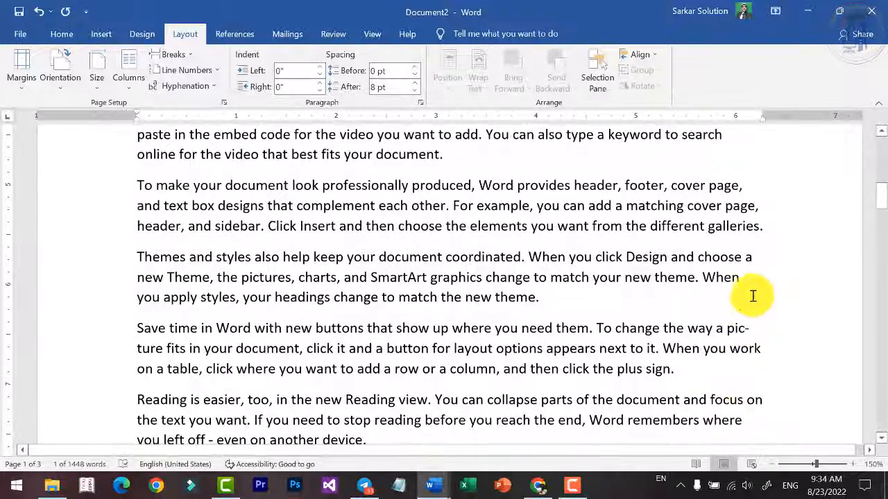
pyautogui.scroll(-5, 753, 284)
# Increase the font size of the whole document by one point and check the line endings for hyphenated words
pyautogui.hotkey('ctrl', 'a')
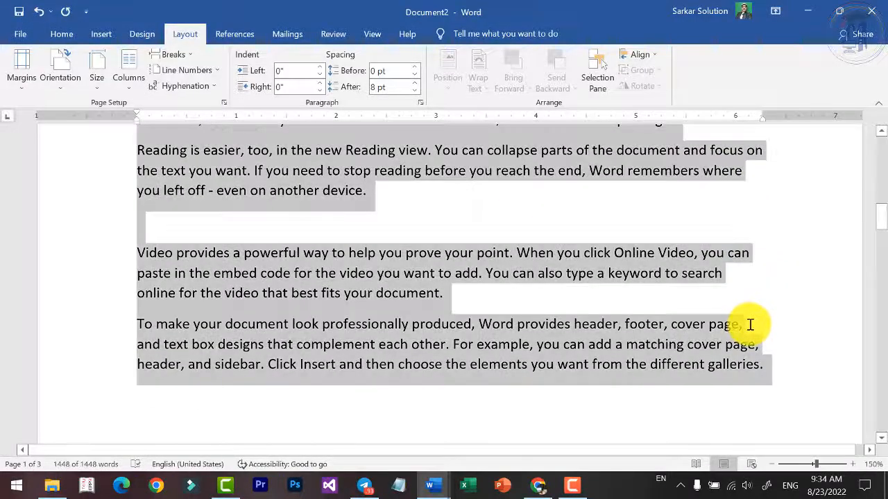
pyautogui.hotkey('ctrl', ']')
pyautogui.scroll(10, 743, 323)
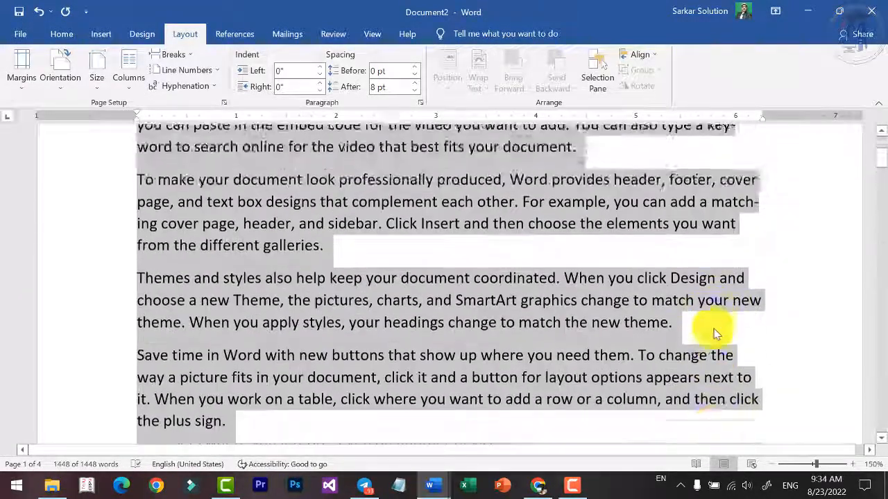
pyautogui.scroll(-1, 754, 342)
pyautogui.click(754, 342)
pyautogui.scroll(-1, 756, 368)
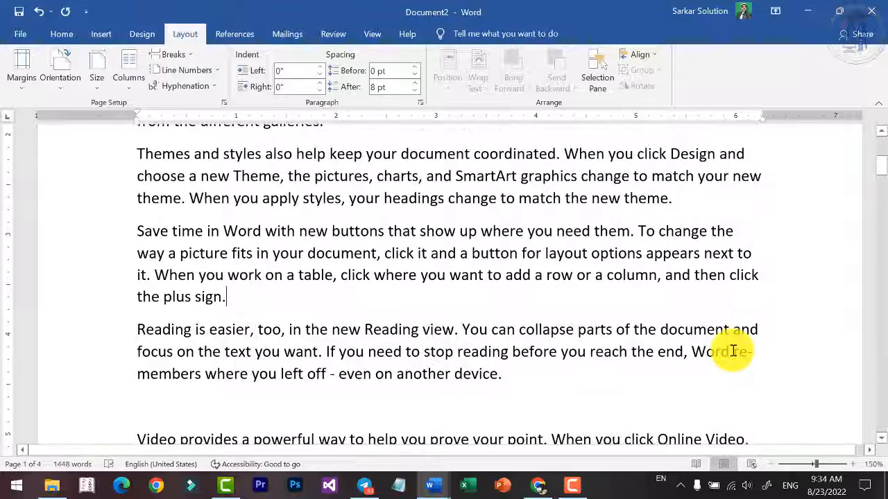
pyautogui.moveTo(733, 351); pyautogui.dragTo(742, 368)
pyautogui.click(172, 375)
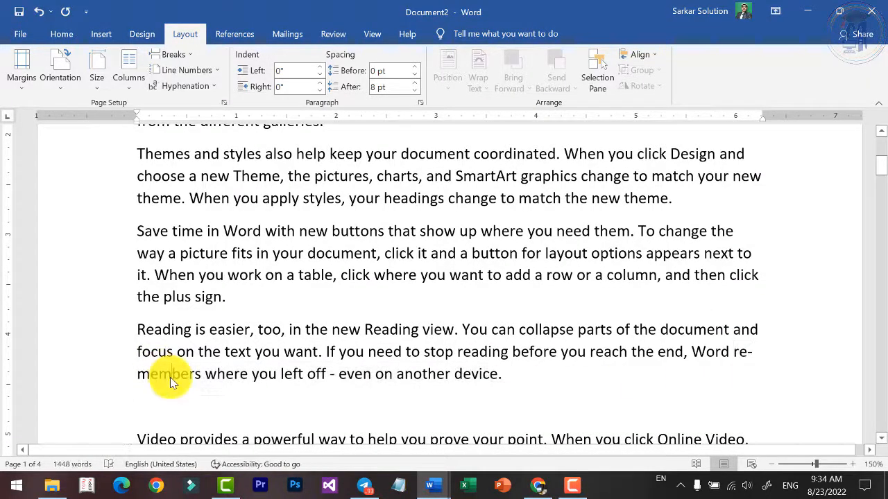
pyautogui.scroll(1, 506, 408)
pyautogui.scroll(5, 506, 408)
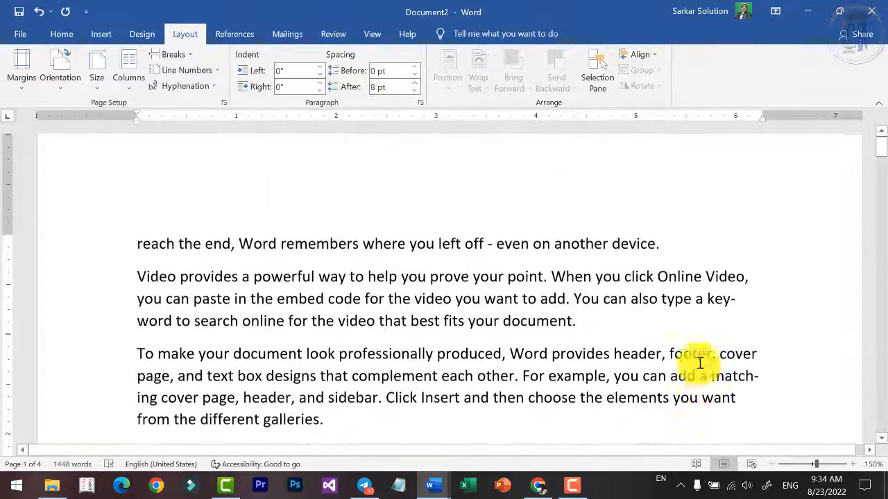
pyautogui.scroll(-2, 726, 380)
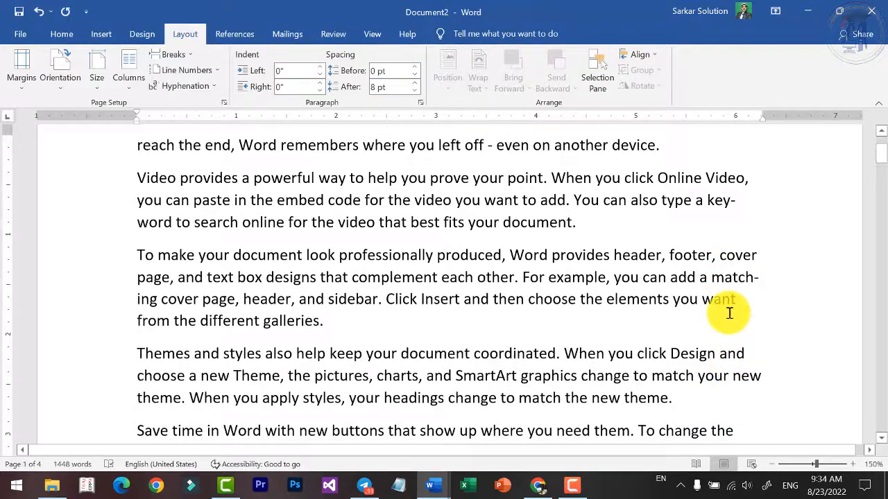
# Set the document's hyphenation to None and review the line endings again
pyautogui.doubleClick(728, 277)
pyautogui.click(193, 86)
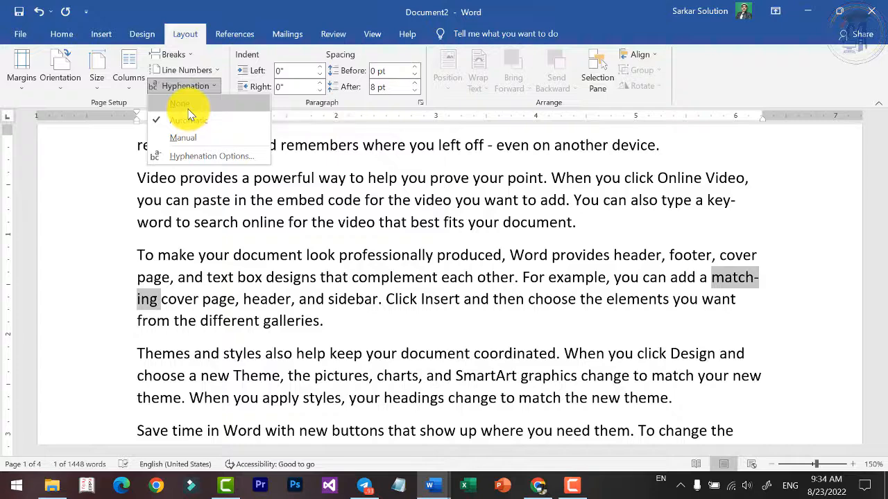
pyautogui.click(184, 104)
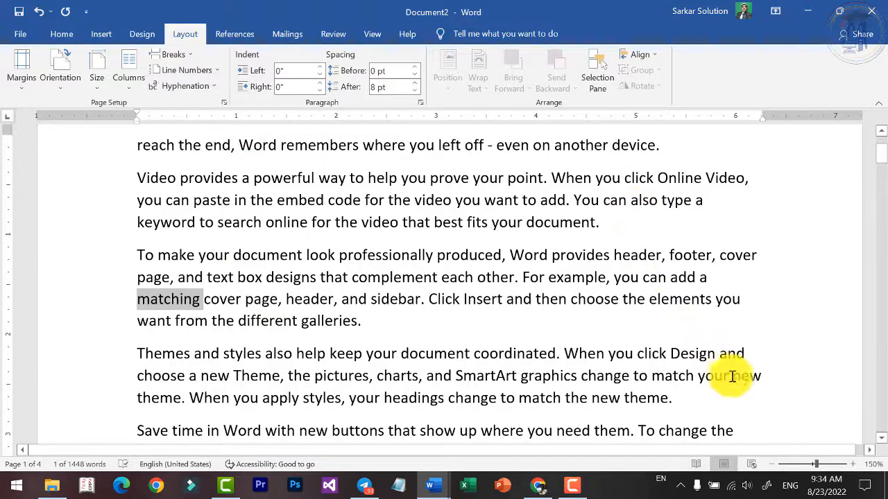
pyautogui.click(725, 250)
pyautogui.scroll(2, 729, 256)
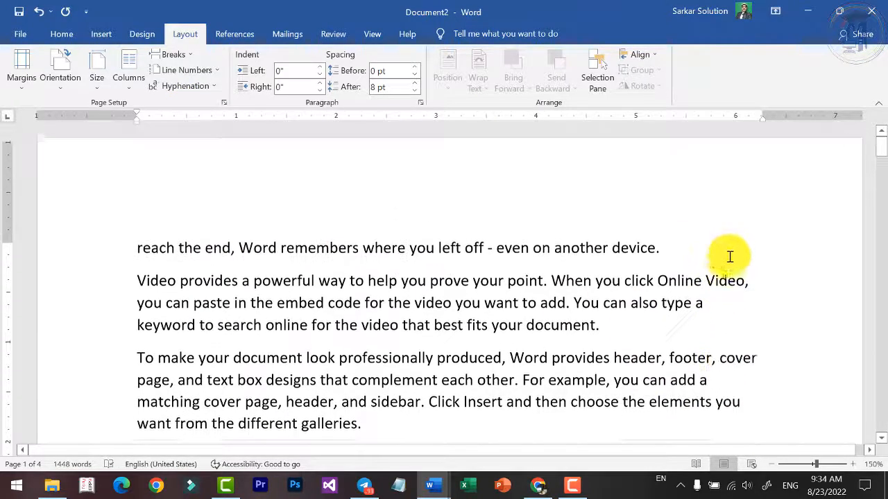
pyautogui.scroll(2, 731, 278)
pyautogui.scroll(-2, 733, 296)
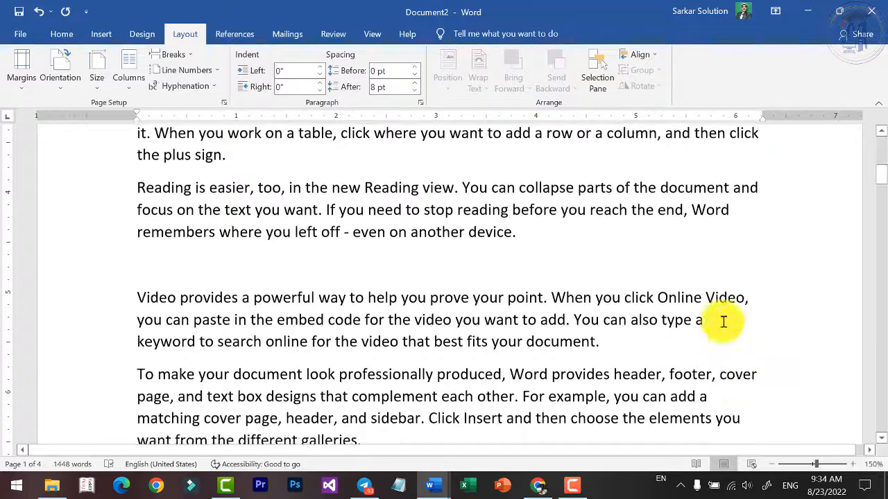
# Run manual hyphenation, decline the suggested breaks in "keyword", "matching" and "remembers", and cancel the remaining check
pyautogui.click(187, 85)
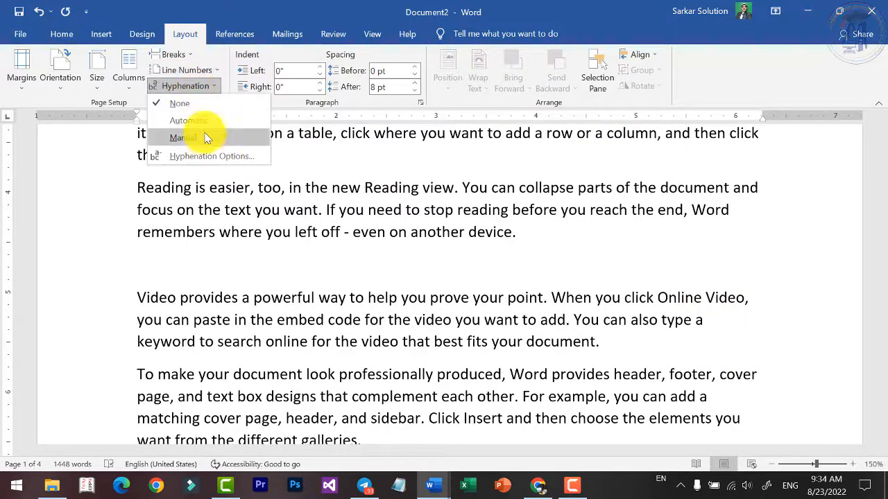
pyautogui.click(206, 138)
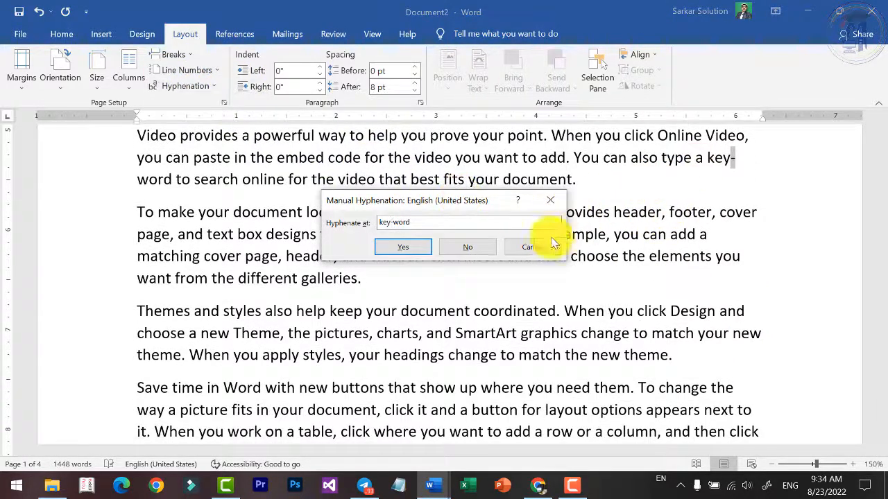
pyautogui.click(469, 248)
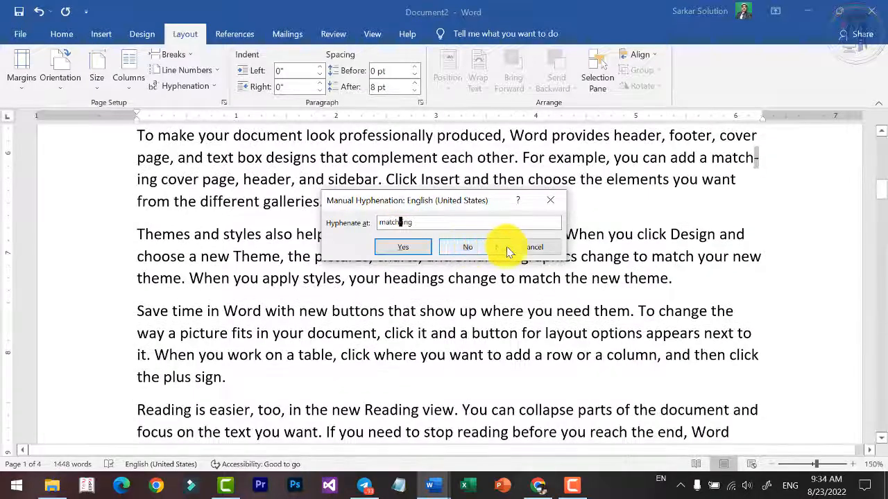
pyautogui.click(469, 250)
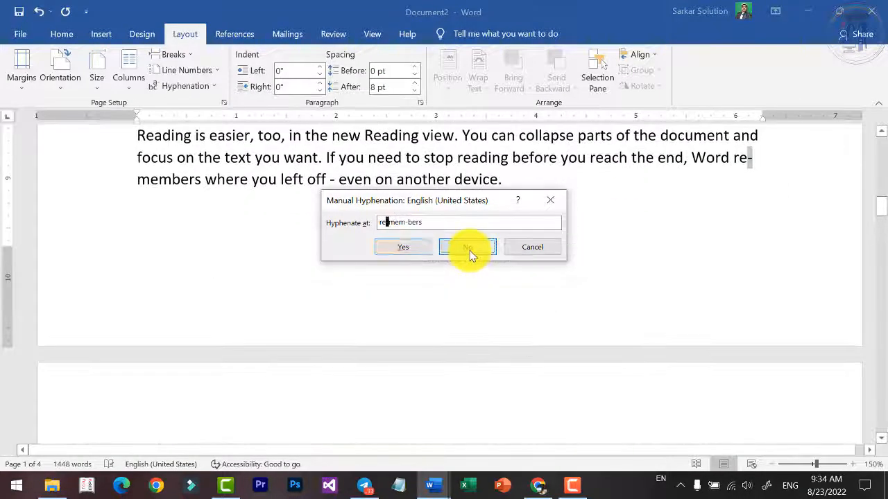
pyautogui.click(469, 250)
pyautogui.click(531, 249)
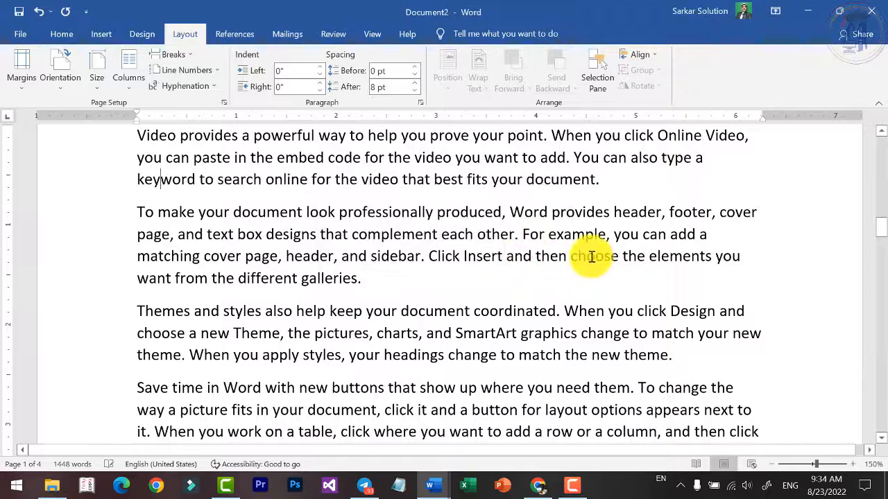
# Select the whole document, set its hyphenation to None and clear the selection
pyautogui.hotkey('ctrl', 'a')
pyautogui.click(196, 86)
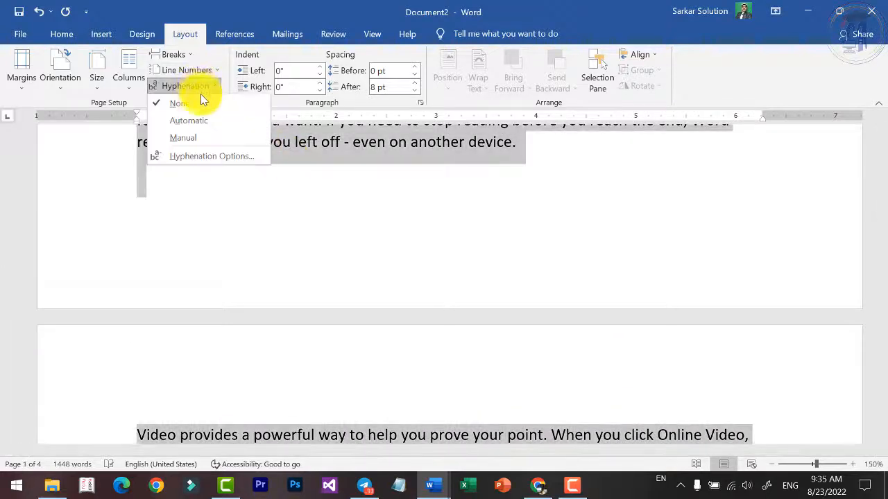
pyautogui.click(201, 102)
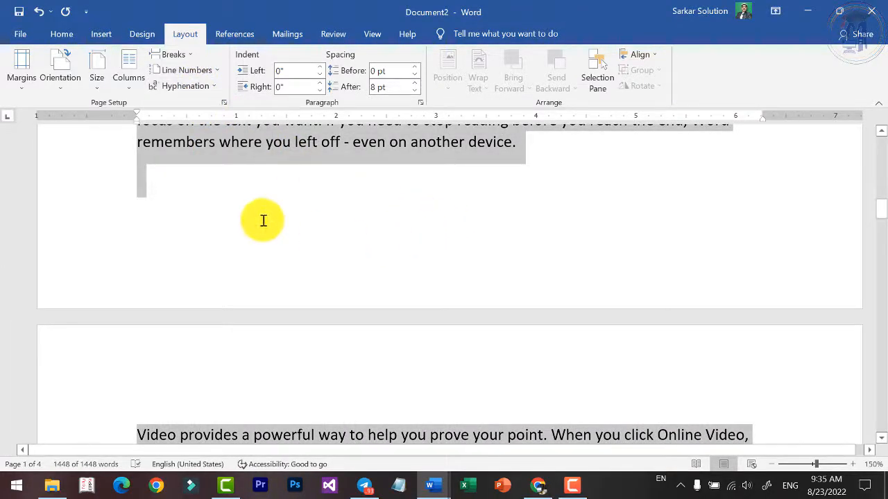
pyautogui.click(234, 158)
pyautogui.click(201, 88)
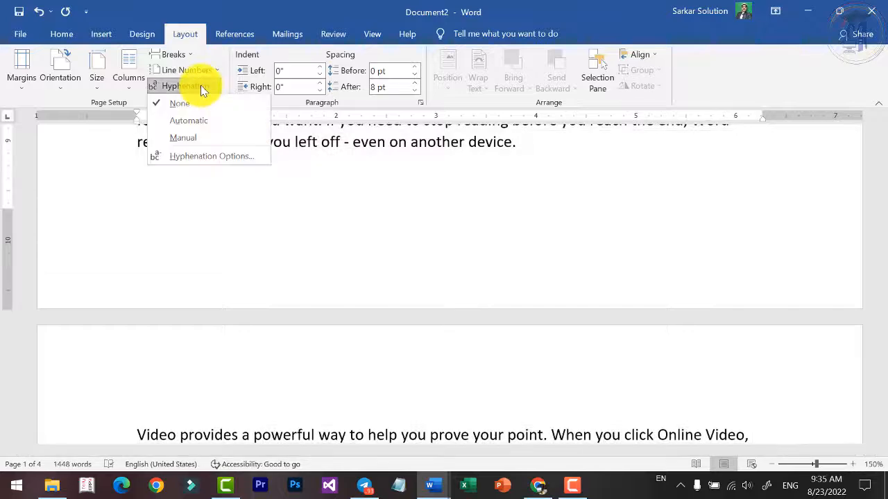
pyautogui.click(201, 88)
pyautogui.scroll(3, 763, 312)
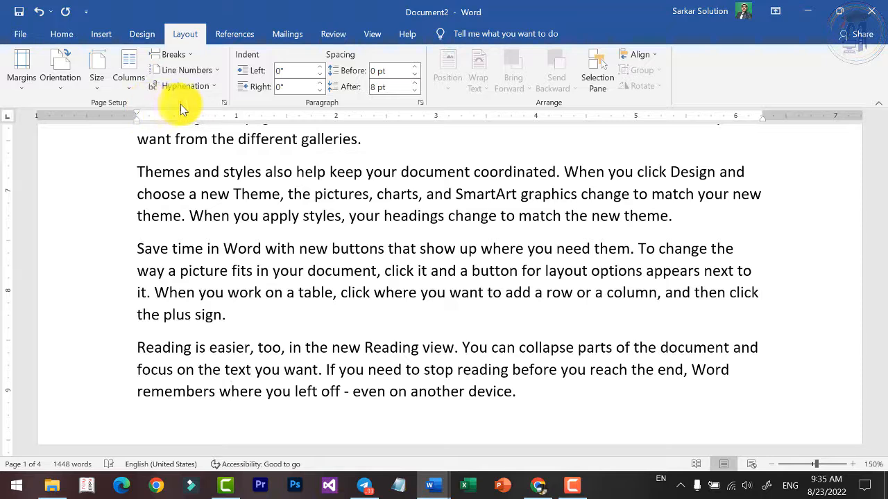
# Examine the section start and vertical alignment choices in the Page Setup layout settings
pyautogui.click(222, 102)
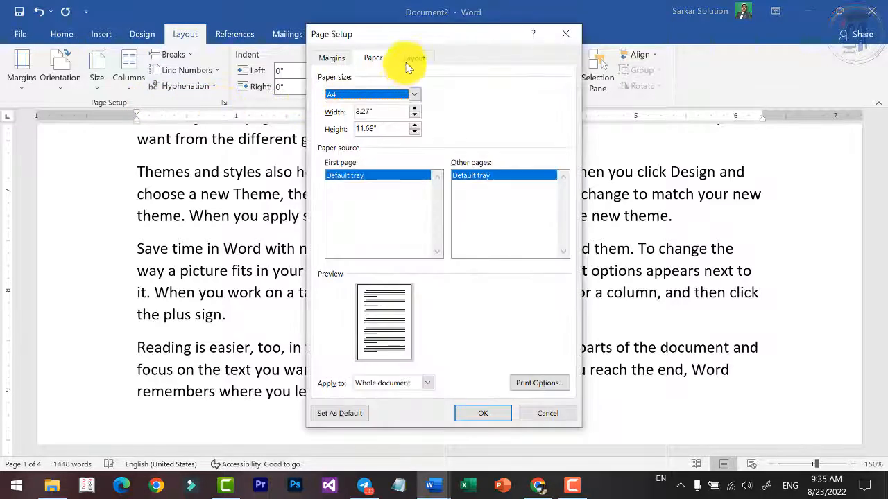
pyautogui.click(411, 58)
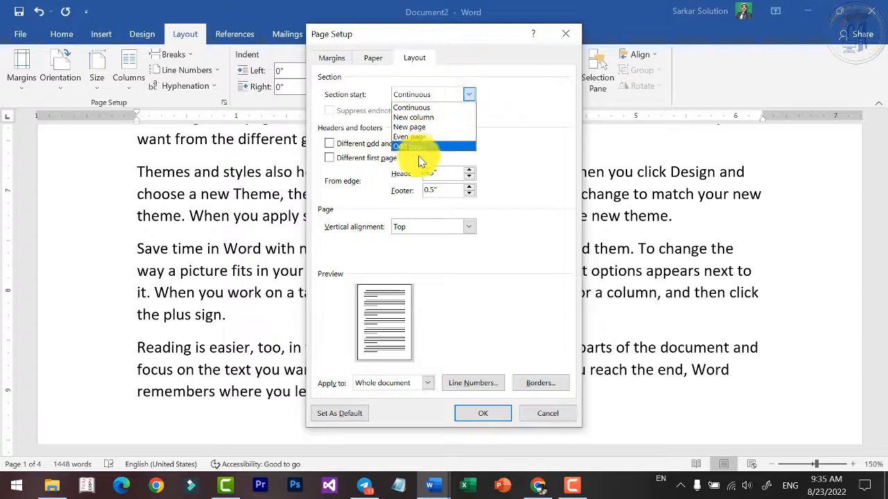
pyautogui.click(536, 150)
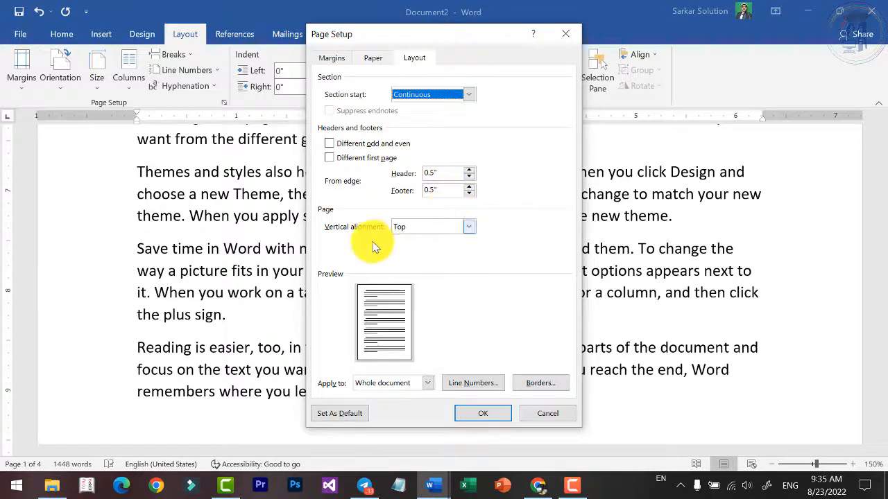
pyautogui.click(447, 231)
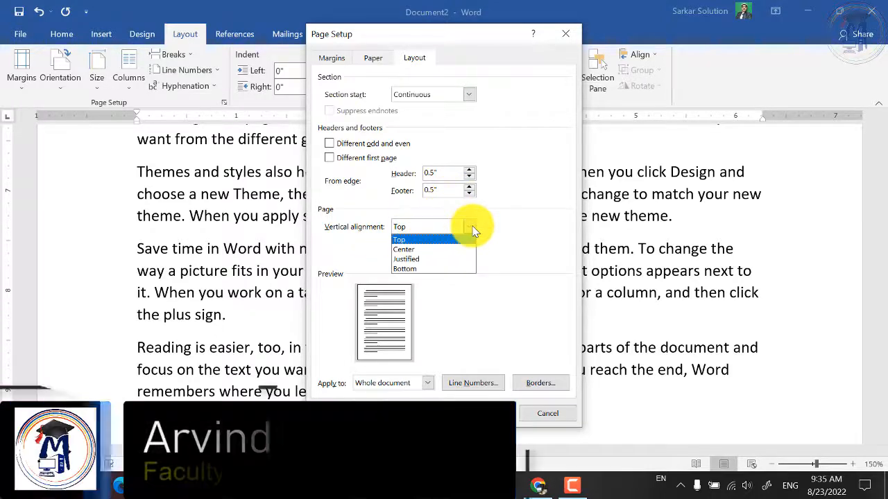
pyautogui.click(471, 229)
pyautogui.click(472, 229)
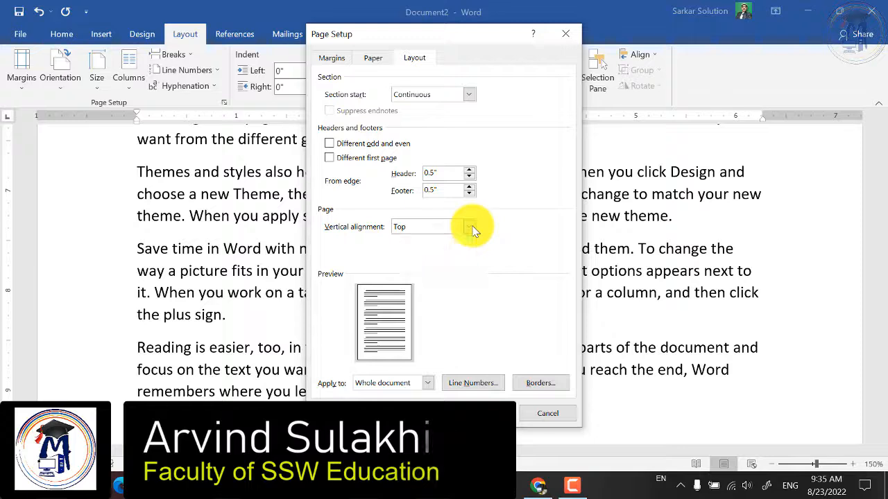
# Inspect the line numbering options and the page border settings from Page Setup, and close both without applying anything
pyautogui.click(485, 385)
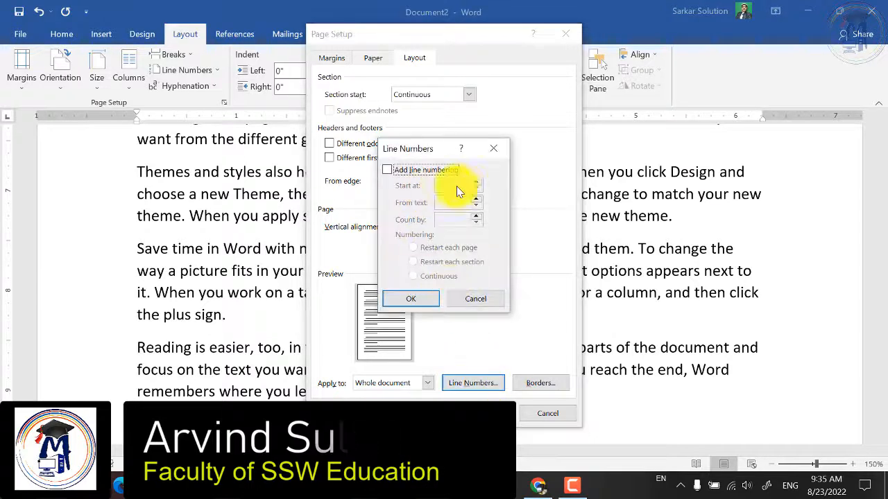
pyautogui.click(476, 298)
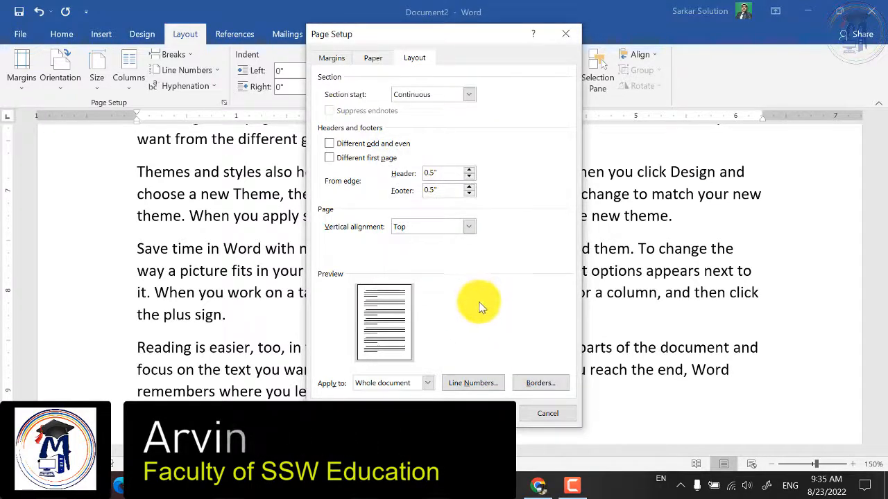
pyautogui.click(540, 383)
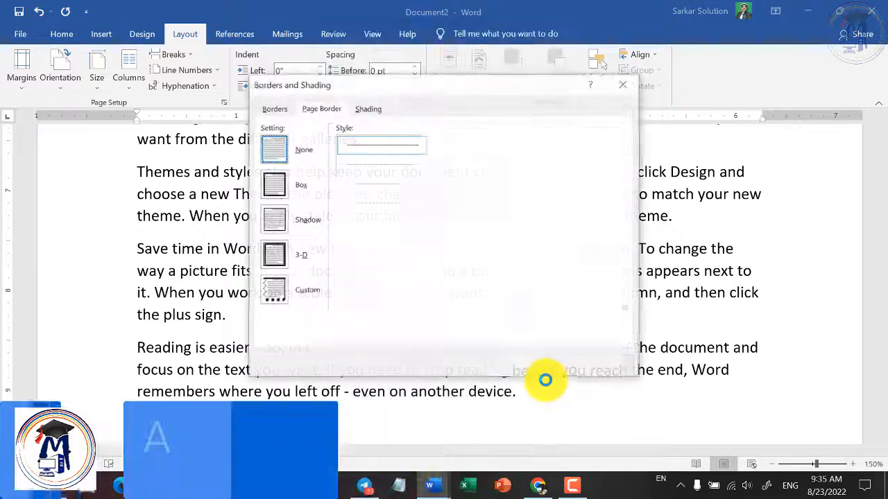
pyautogui.click(598, 363)
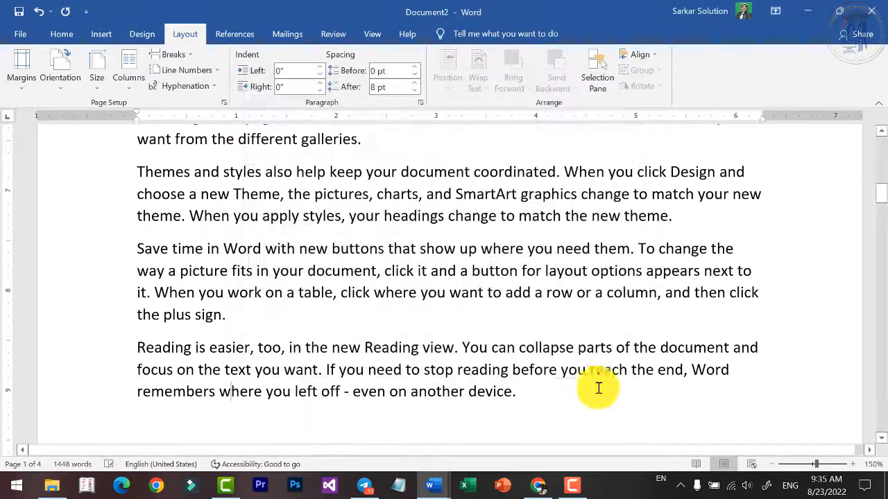